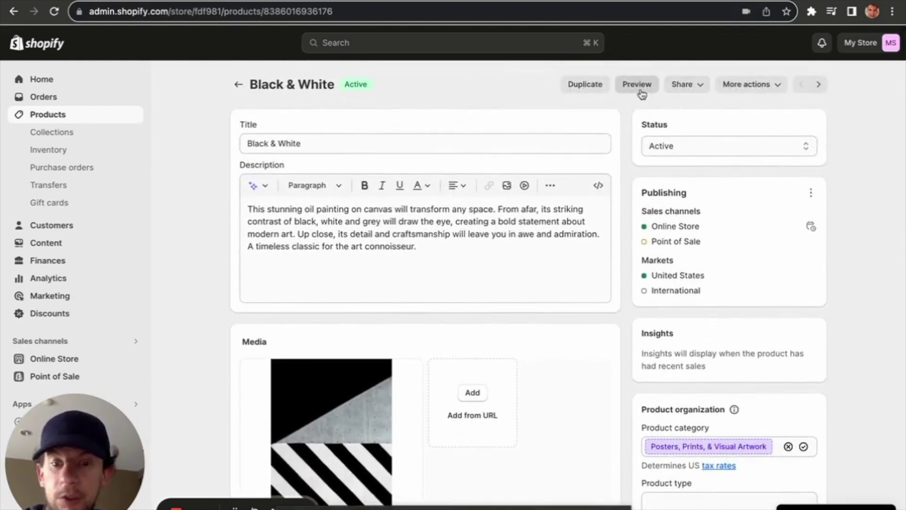
# Step: Preview the Black & White product in the online store and review its image, pricing and description
pyautogui.click(640, 91)
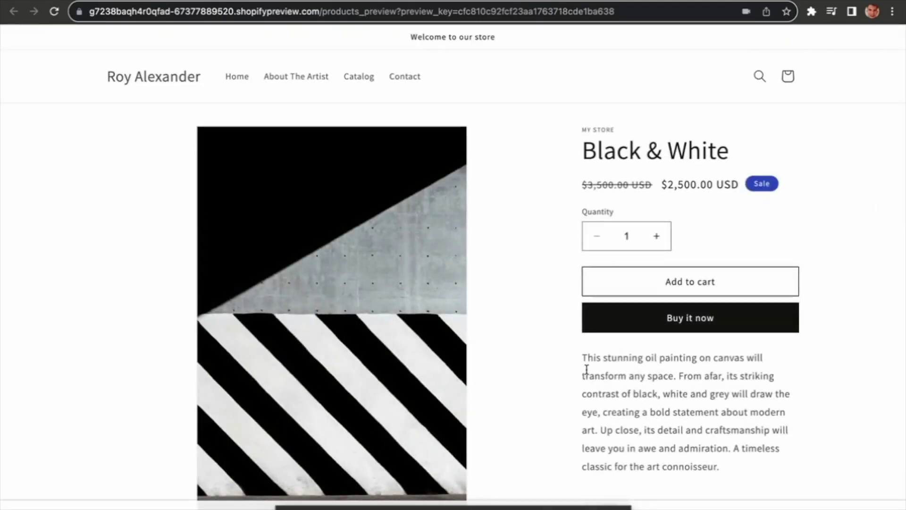
pyautogui.scroll(-1, 586, 369)
pyautogui.scroll(1, 587, 369)
pyautogui.scroll(-1, 839, 373)
pyautogui.scroll(-1, 839, 372)
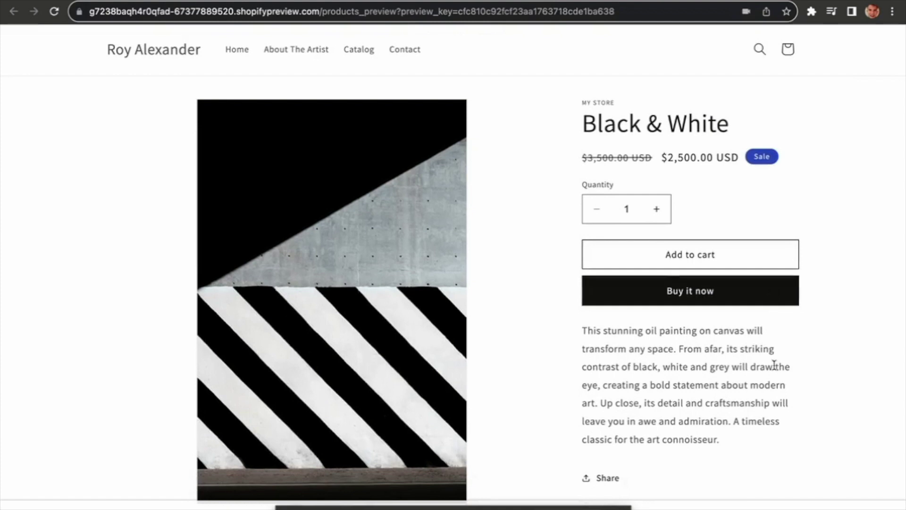
pyautogui.scroll(-3, 778, 382)
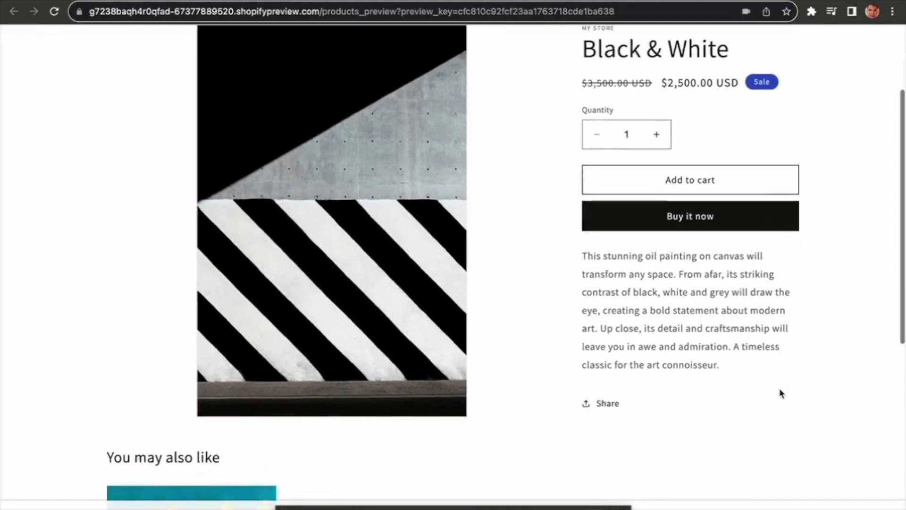
pyautogui.scroll(-1, 781, 393)
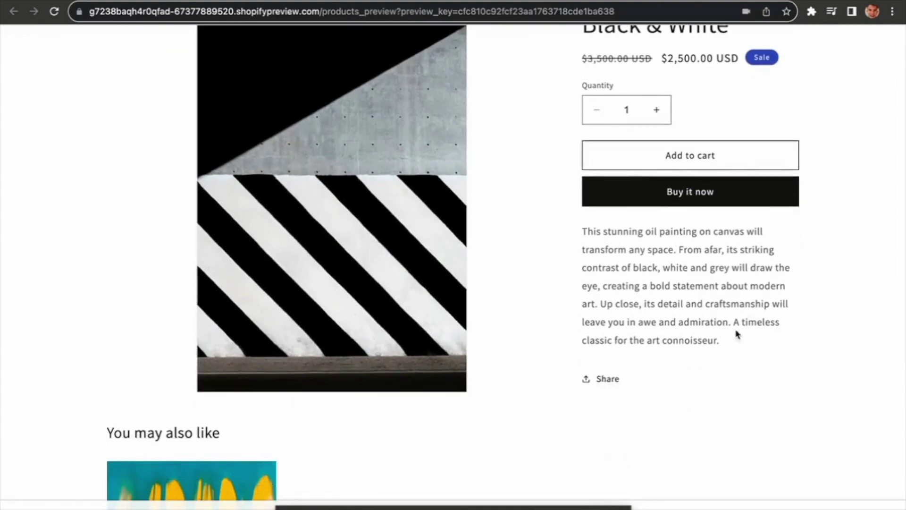
pyautogui.scroll(5, 739, 336)
pyautogui.scroll(-10, 745, 340)
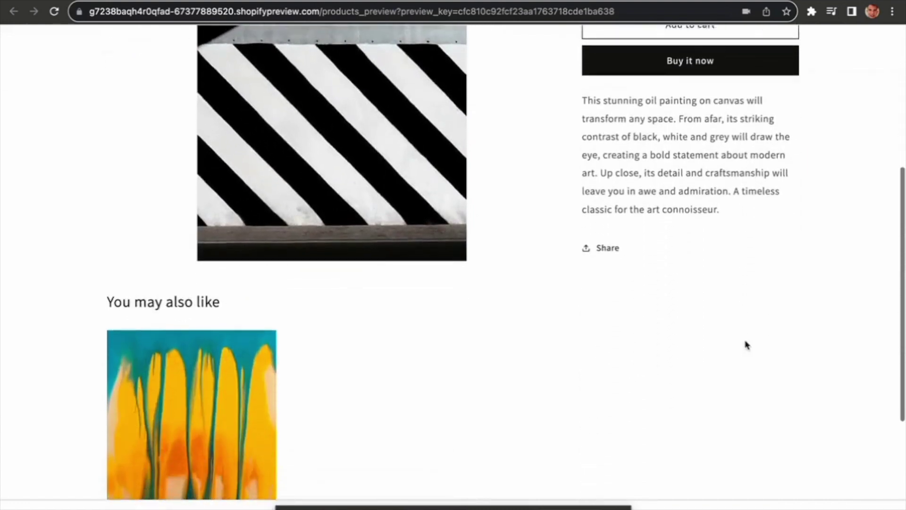
# Step: Examine the "You may also like" recommendations on the Black & White preview page
pyautogui.scroll(-4, 746, 345)
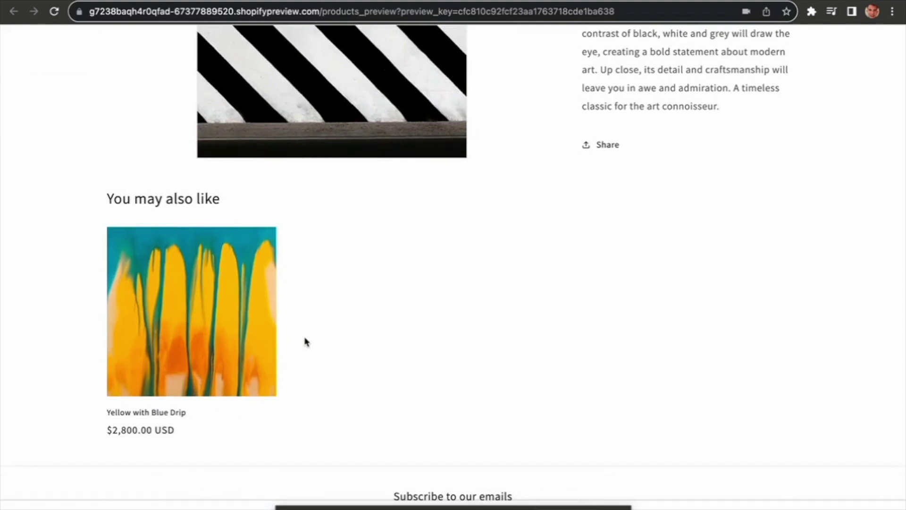
pyautogui.scroll(-1, 305, 340)
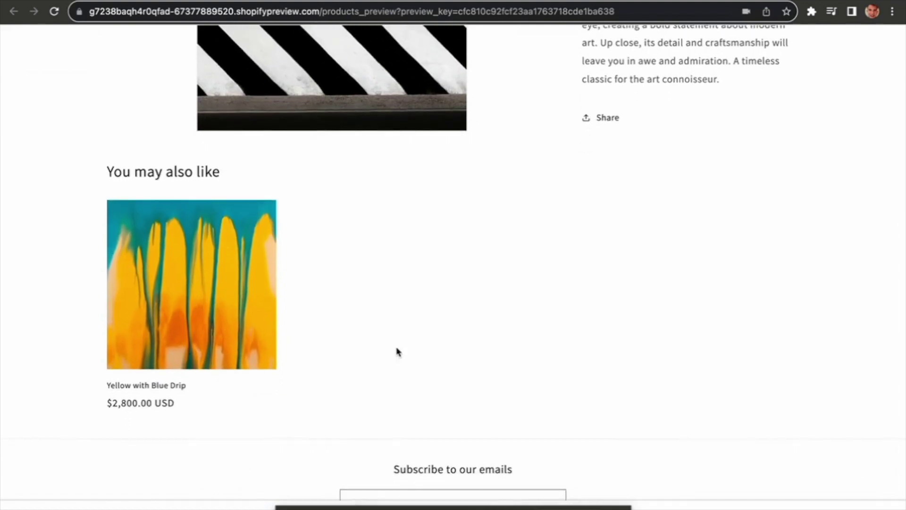
pyautogui.scroll(1, 397, 351)
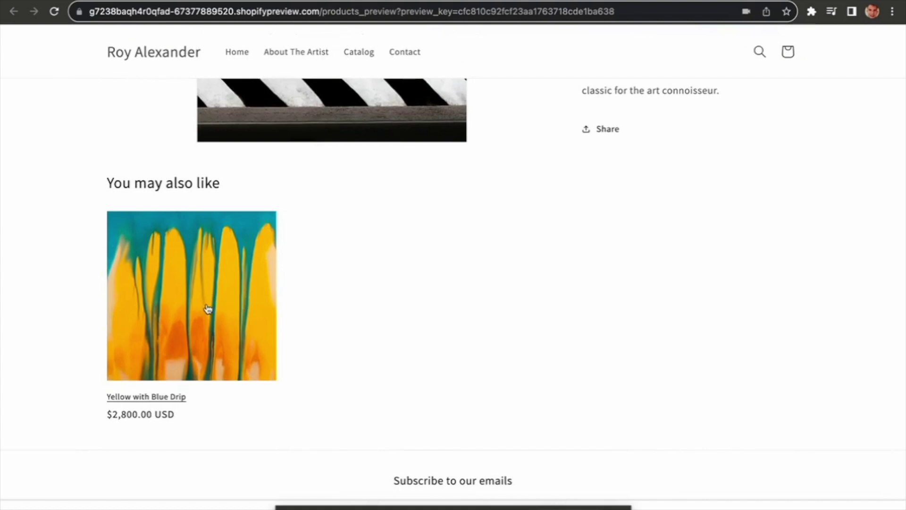
pyautogui.scroll(-1, 420, 318)
pyautogui.scroll(9, 420, 317)
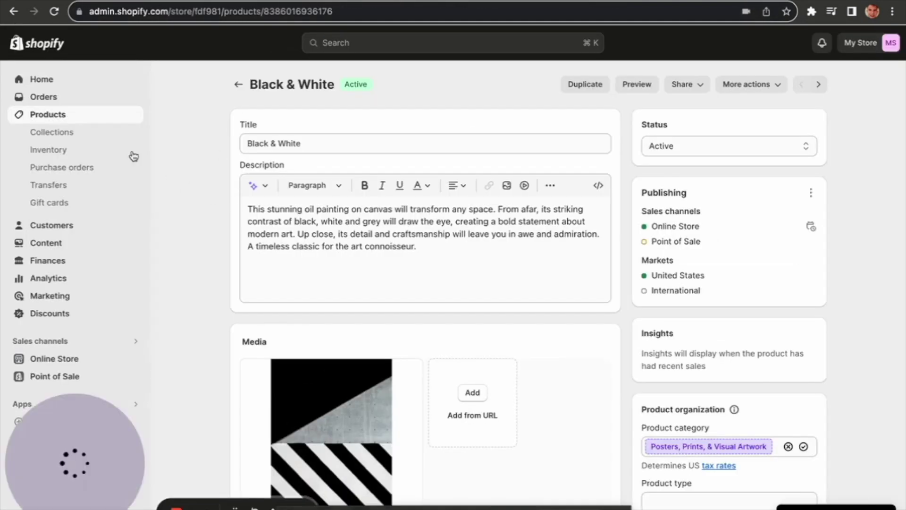
# Step: Return to the admin's product list and open the Canvas product to look over its details
pyautogui.click(66, 116)
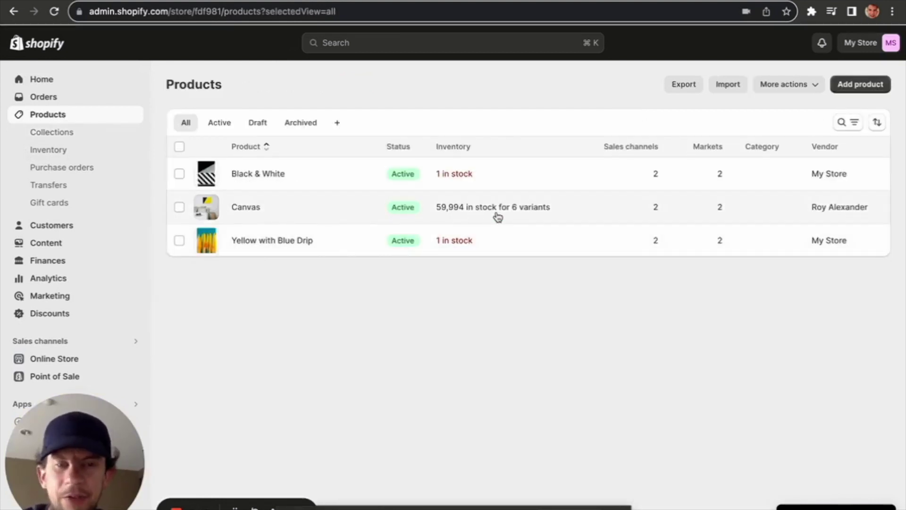
pyautogui.click(498, 217)
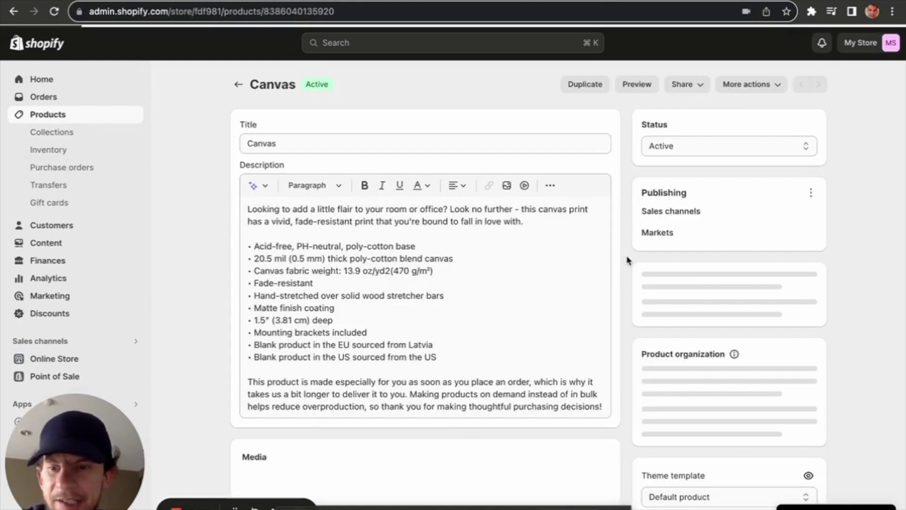
pyautogui.scroll(-4, 624, 272)
pyautogui.scroll(4, 623, 274)
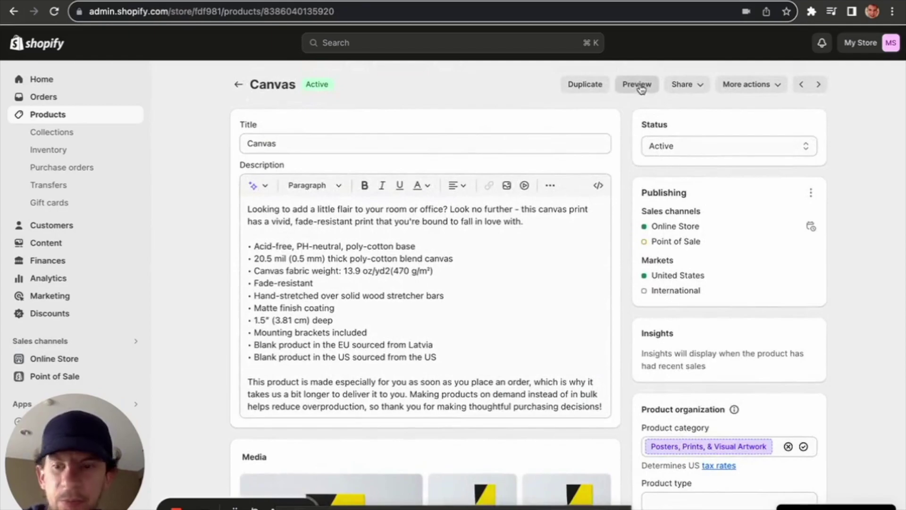
# Step: Preview the Canvas product in the online store and review its price and size options
pyautogui.click(640, 88)
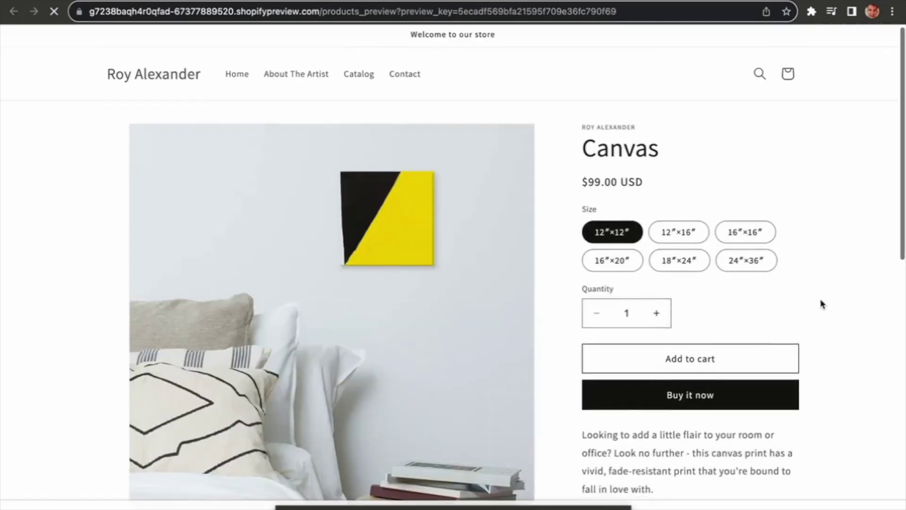
pyautogui.scroll(-1, 823, 292)
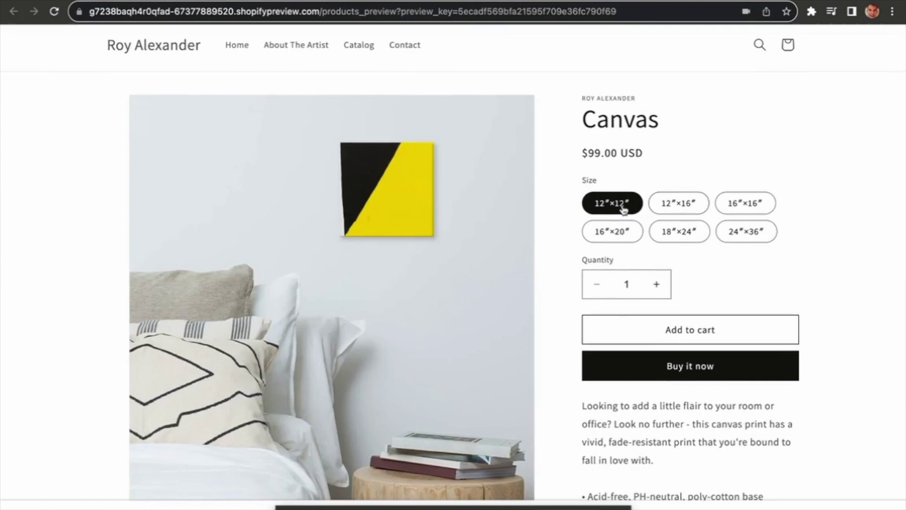
pyautogui.scroll(-2, 728, 238)
pyautogui.scroll(2, 728, 239)
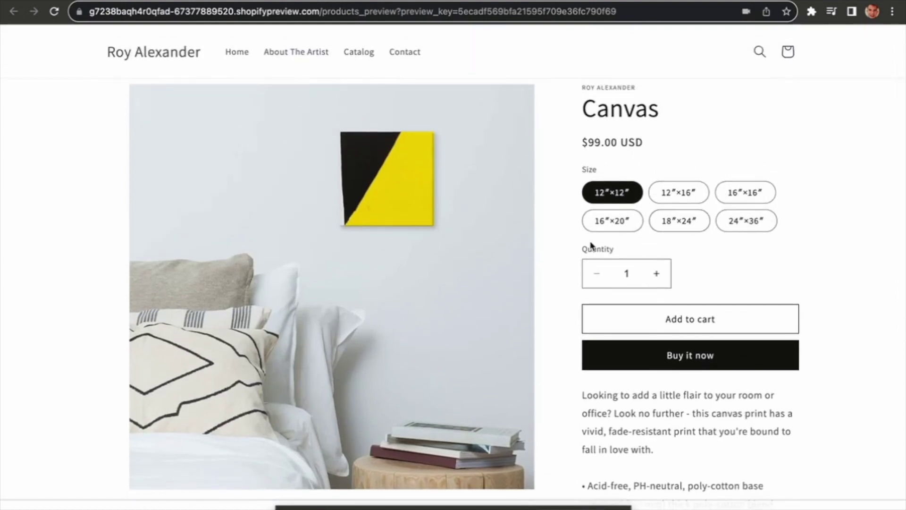
pyautogui.scroll(2, 717, 277)
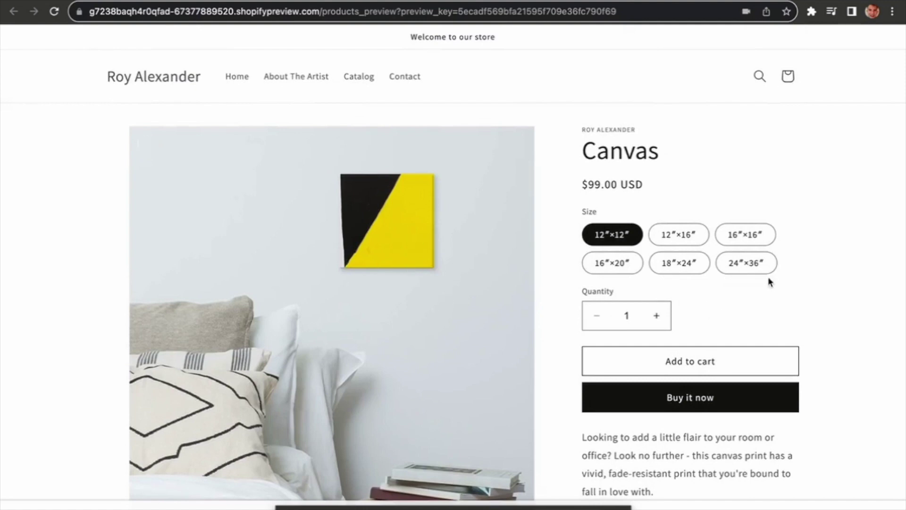
# Step: Choose the 24″×36″ size on the Canvas preview page and check the image and price for that variant
pyautogui.click(754, 266)
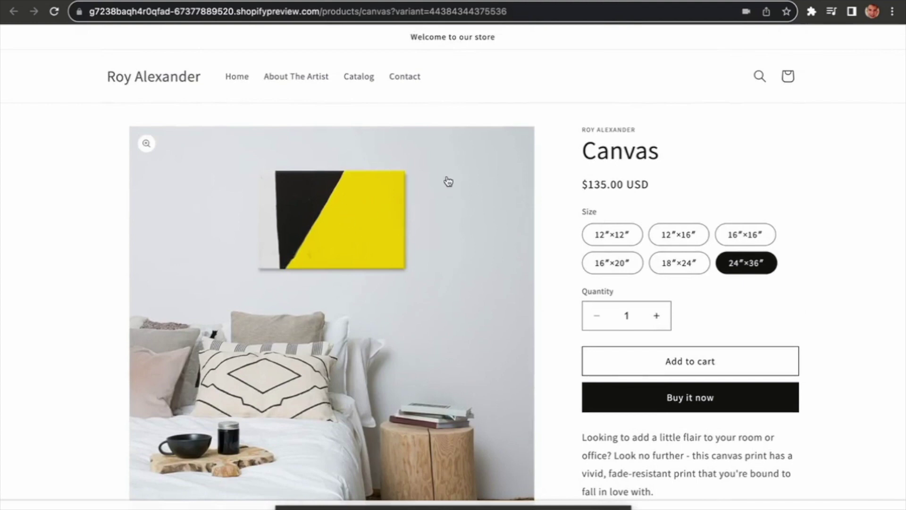
pyautogui.scroll(-2, 868, 285)
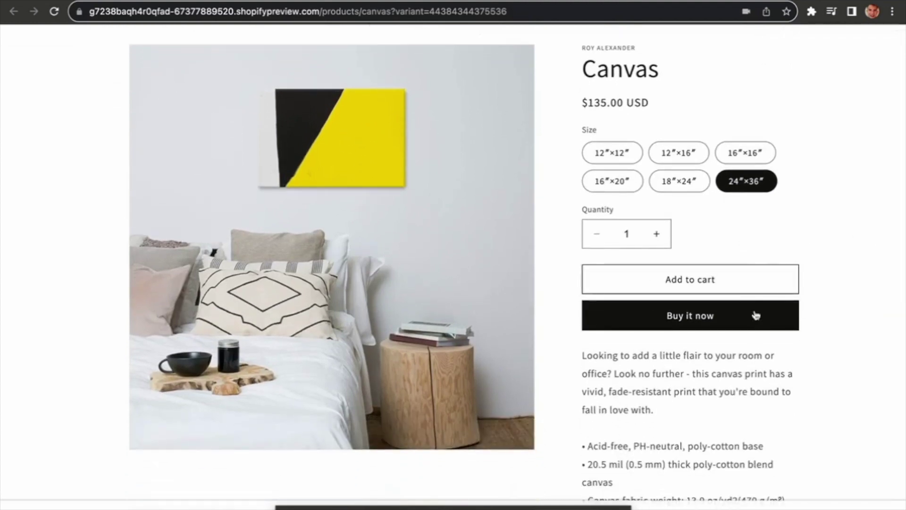
pyautogui.scroll(1, 780, 253)
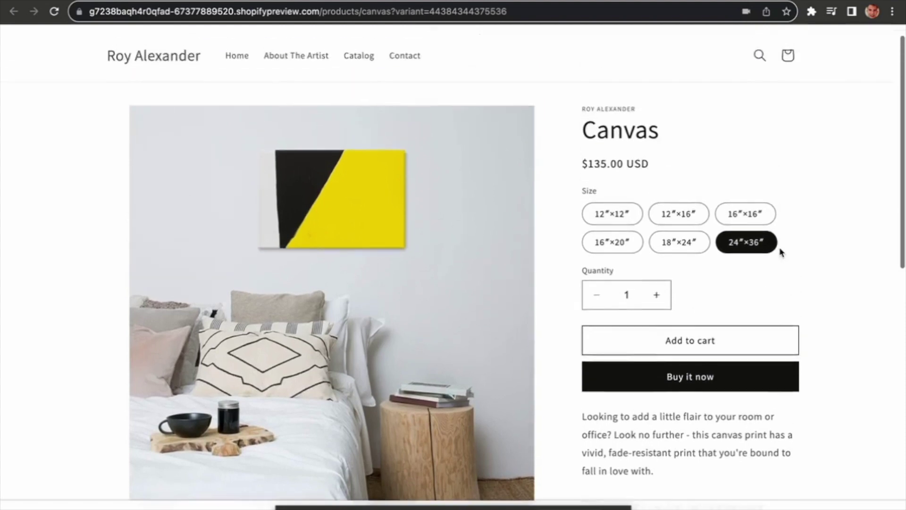
# Step: Examine the rest of the Canvas page, including the description, the "You may also like" products and the email signup section
pyautogui.scroll(-5, 780, 253)
pyautogui.scroll(-10, 781, 253)
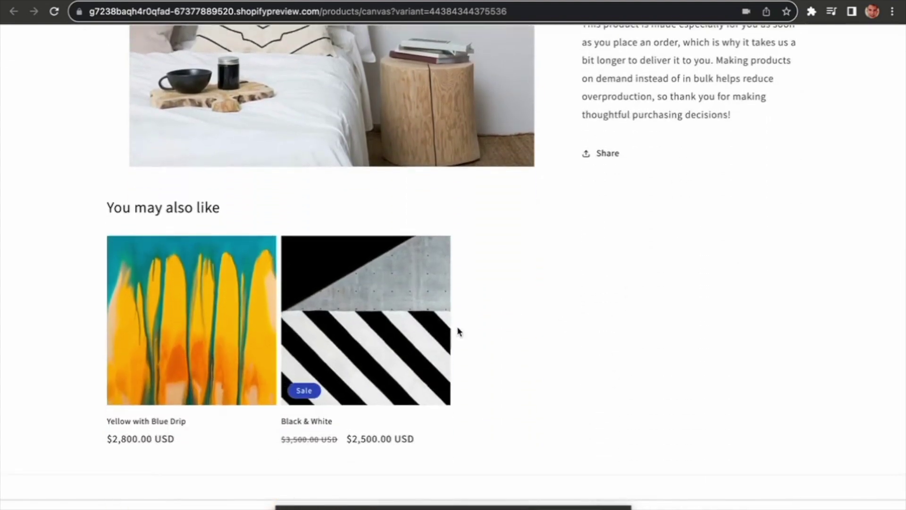
pyautogui.scroll(-3, 512, 317)
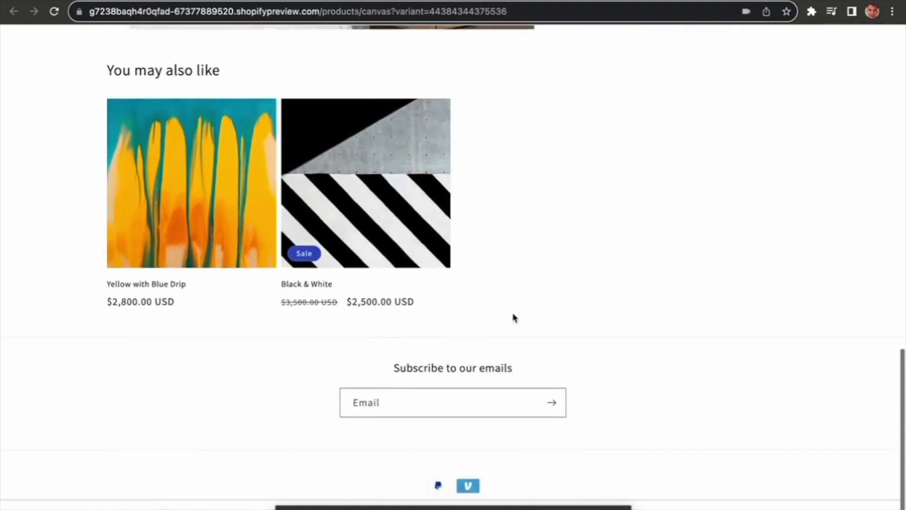
pyautogui.scroll(1, 515, 318)
pyautogui.scroll(-2, 527, 245)
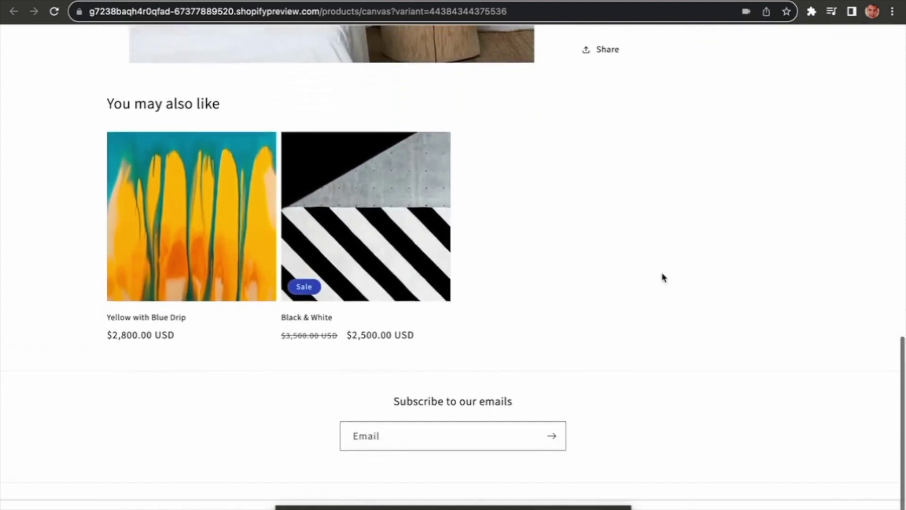
pyautogui.scroll(3, 616, 230)
pyautogui.scroll(6, 615, 336)
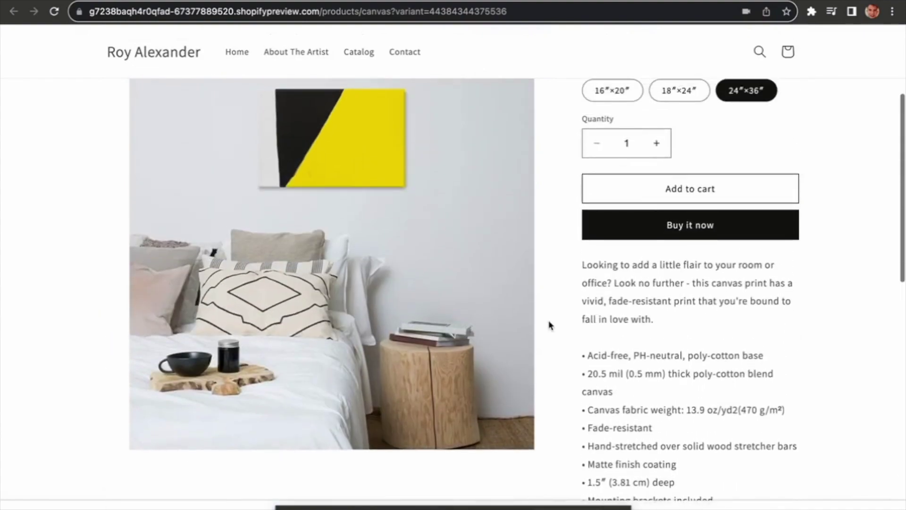
pyautogui.scroll(-6, 549, 323)
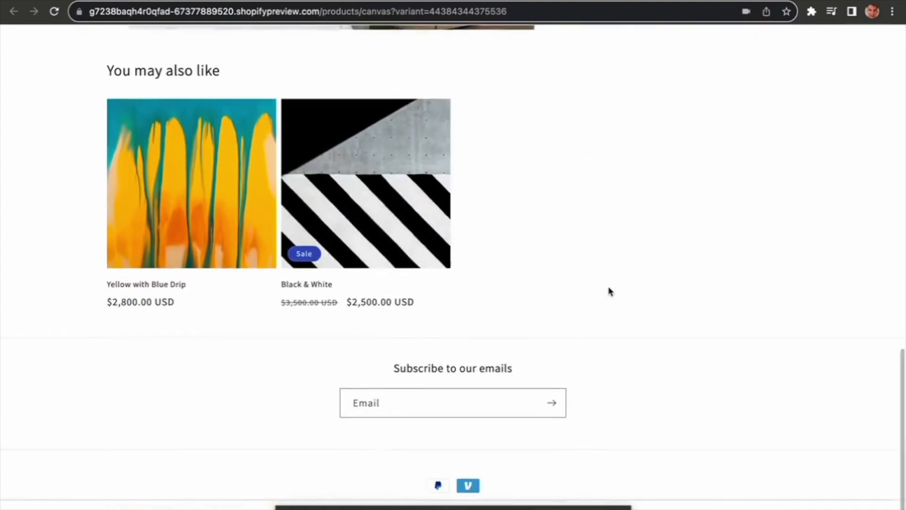
pyautogui.scroll(4, 609, 290)
pyautogui.scroll(7, 645, 340)
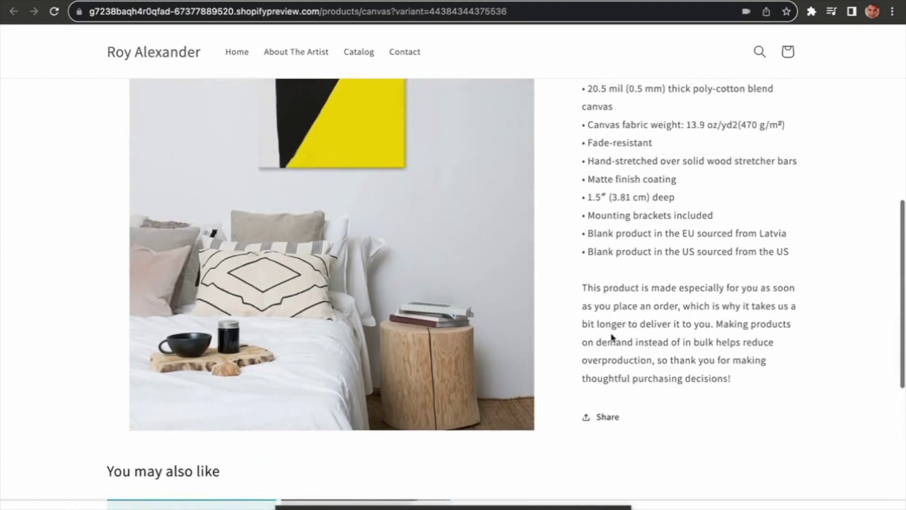
pyautogui.scroll(3, 650, 302)
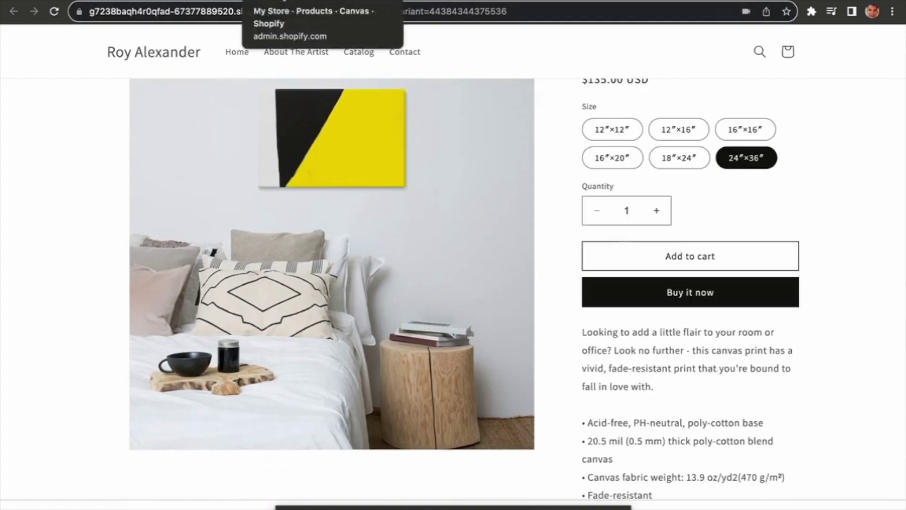
pyautogui.scroll(2, 529, 228)
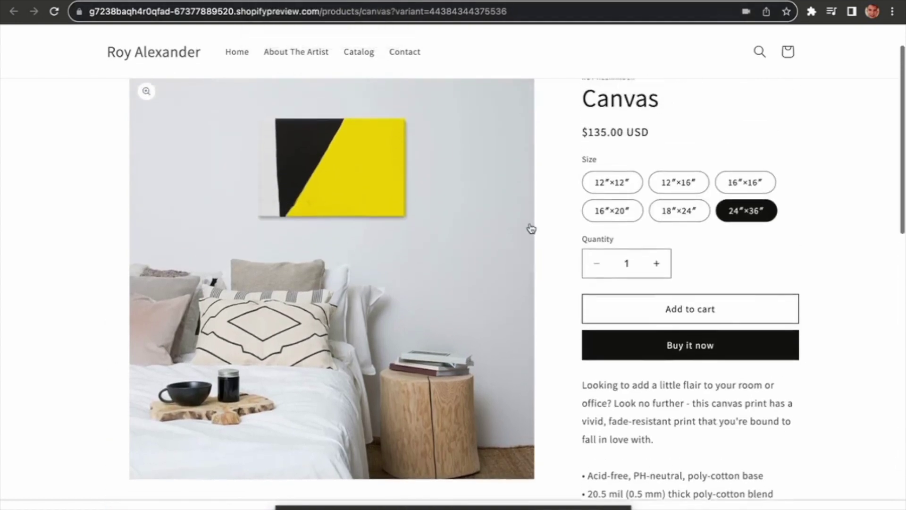
pyautogui.scroll(1, 576, 238)
pyautogui.scroll(-12, 576, 239)
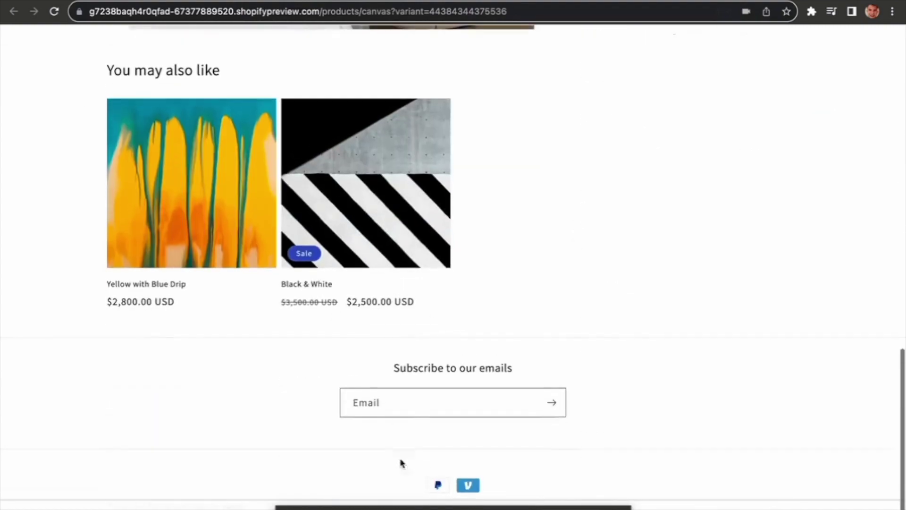
pyautogui.scroll(6, 610, 347)
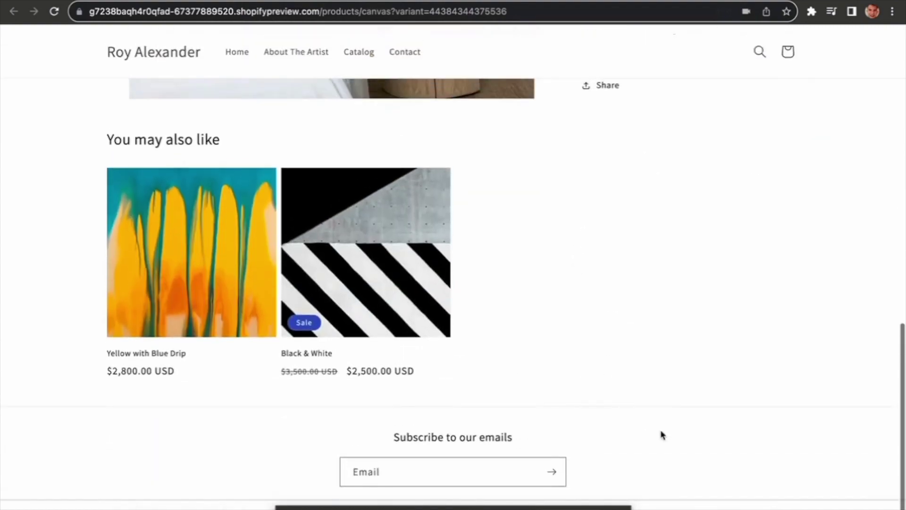
pyautogui.scroll(6, 680, 415)
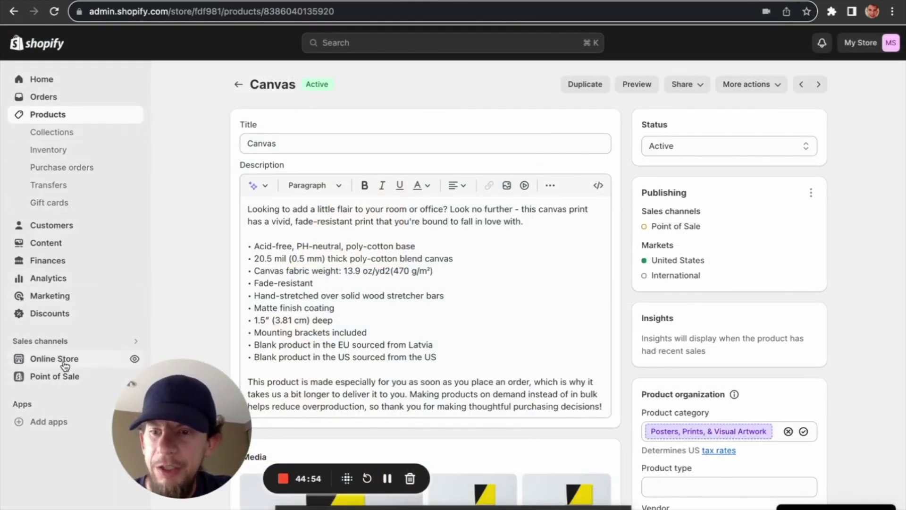
# Step: From the Canvas product in the admin, search the Shopify App Store for "upsell" and browse the matching apps
pyautogui.click(48, 408)
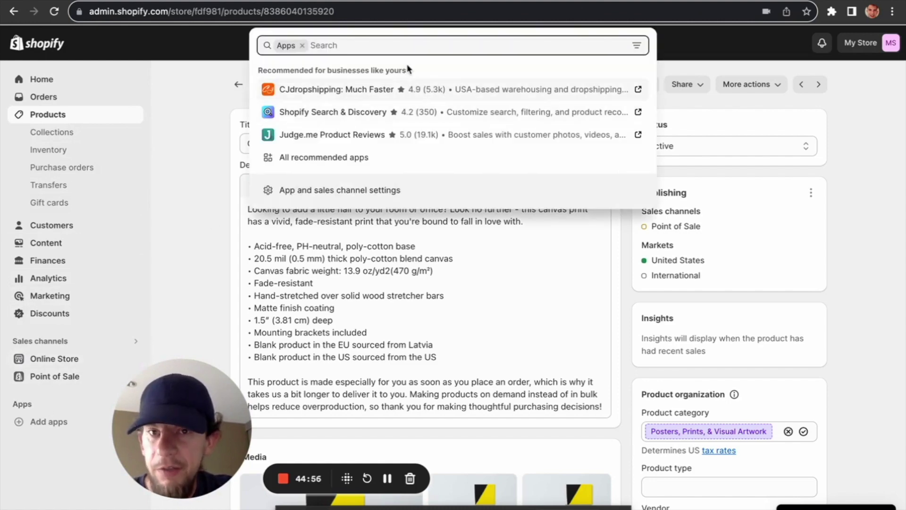
pyautogui.write('upsell')
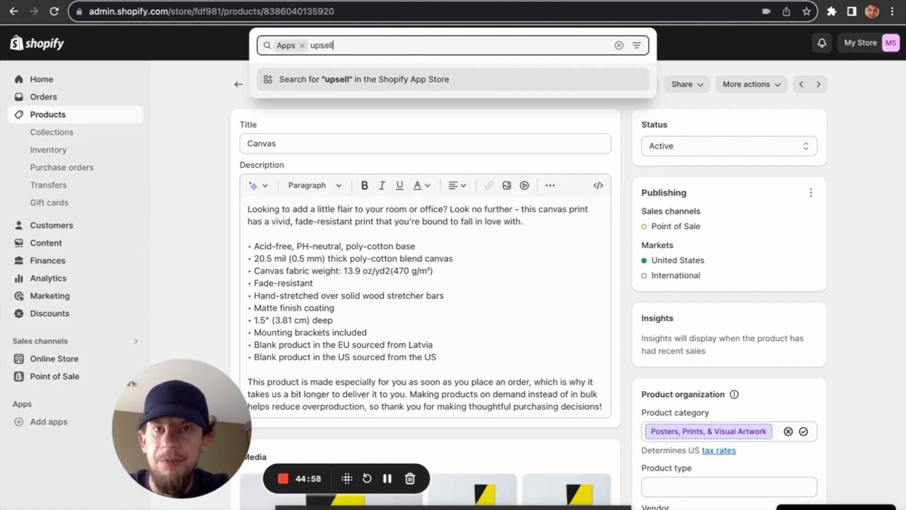
pyautogui.press('Return')
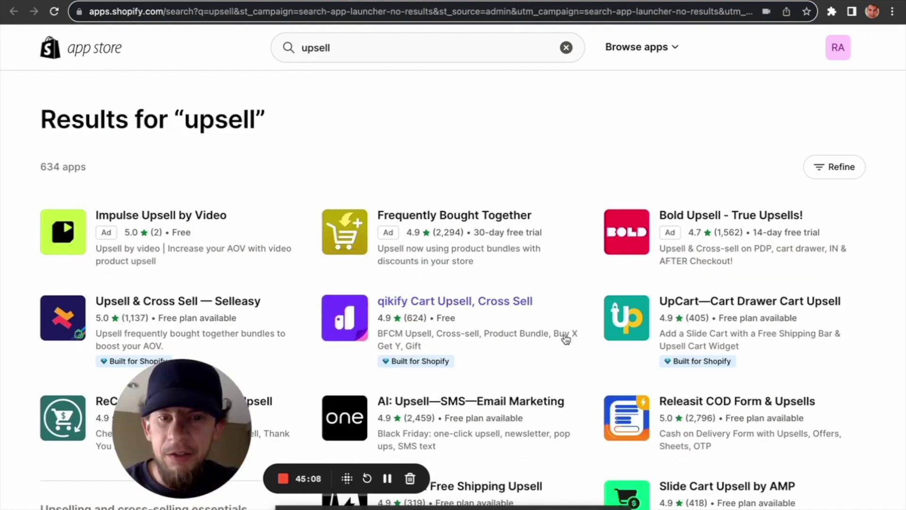
pyautogui.scroll(-1, 565, 338)
pyautogui.scroll(-1, 565, 312)
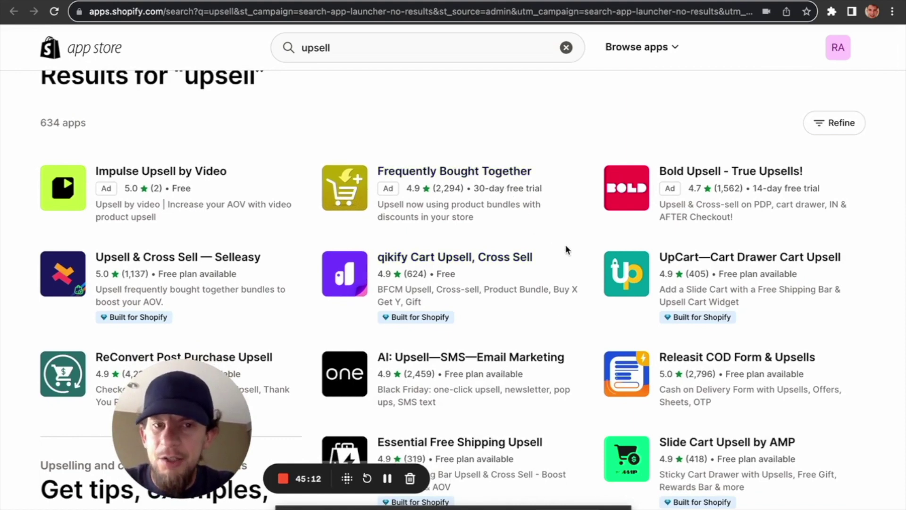
pyautogui.scroll(-1, 566, 245)
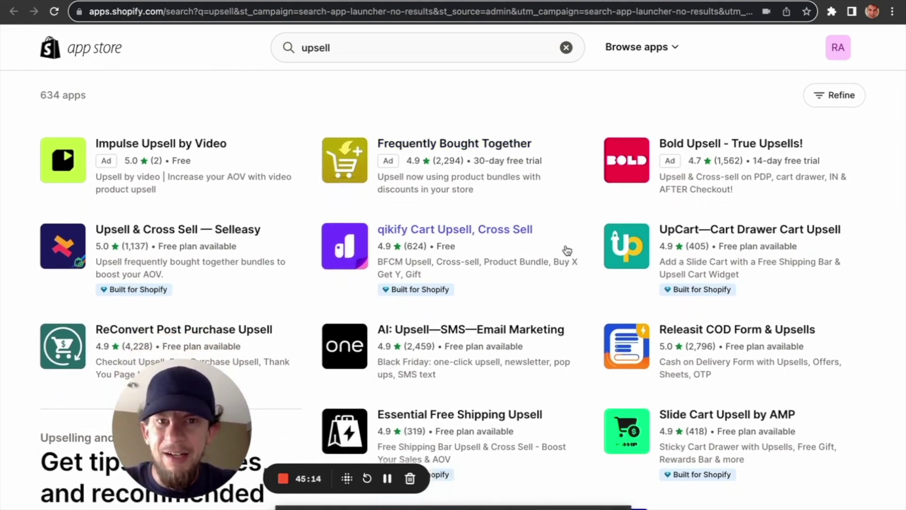
# Step: Compare the ratings, pricing and descriptions of the upsell apps listed in the search results
pyautogui.scroll(-1, 567, 251)
pyautogui.scroll(1, 567, 250)
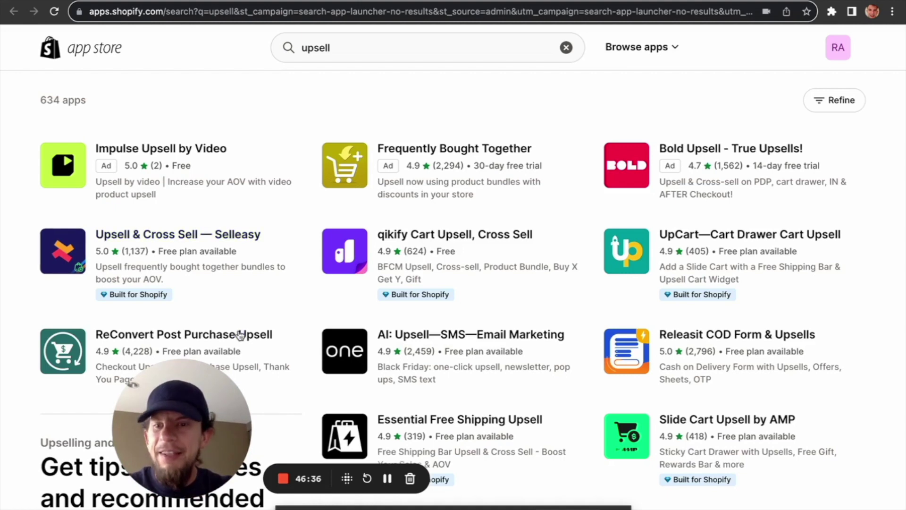
pyautogui.scroll(-1, 281, 337)
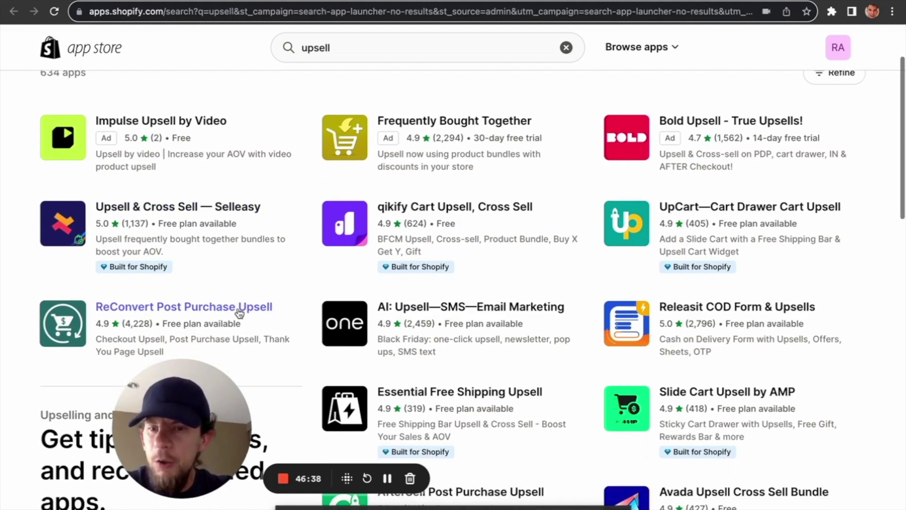
pyautogui.scroll(-1, 294, 365)
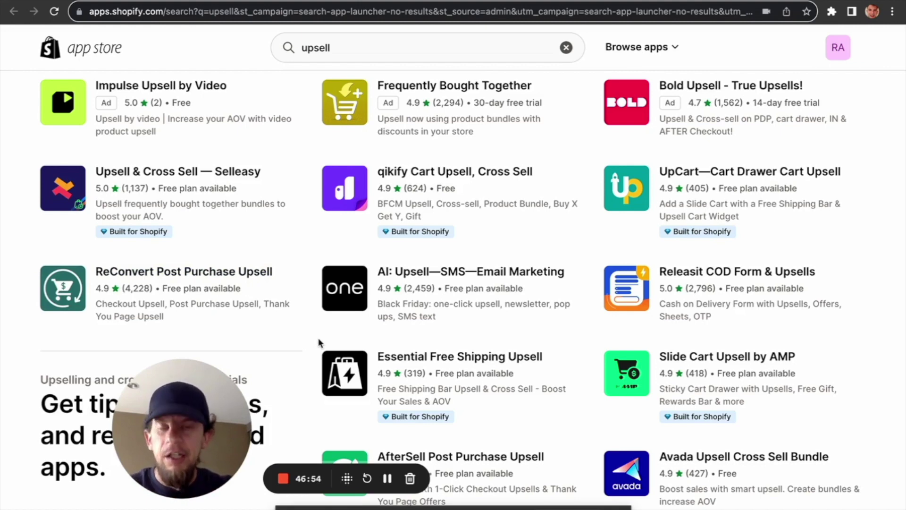
pyautogui.scroll(3, 319, 339)
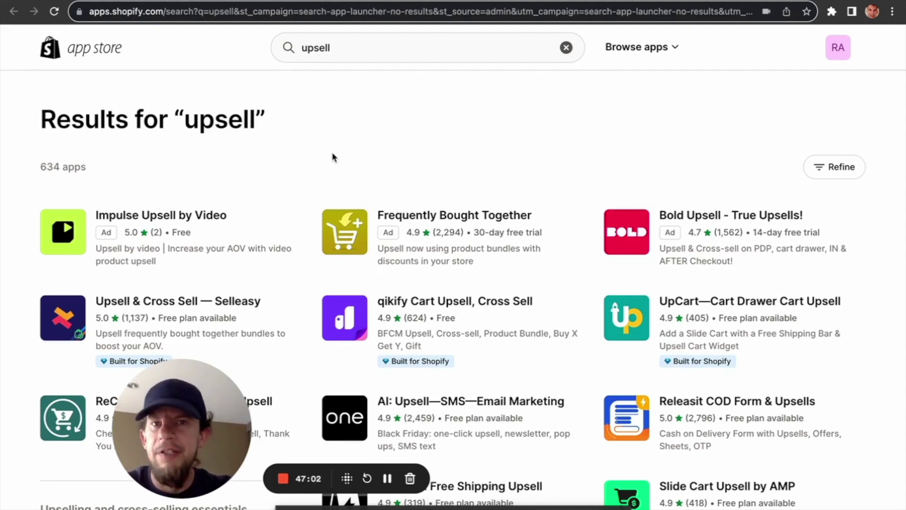
# Step: Return to the store admin's home page and review the setup guide's Store settings and Point of Sale tasks
pyautogui.click(381, 0)
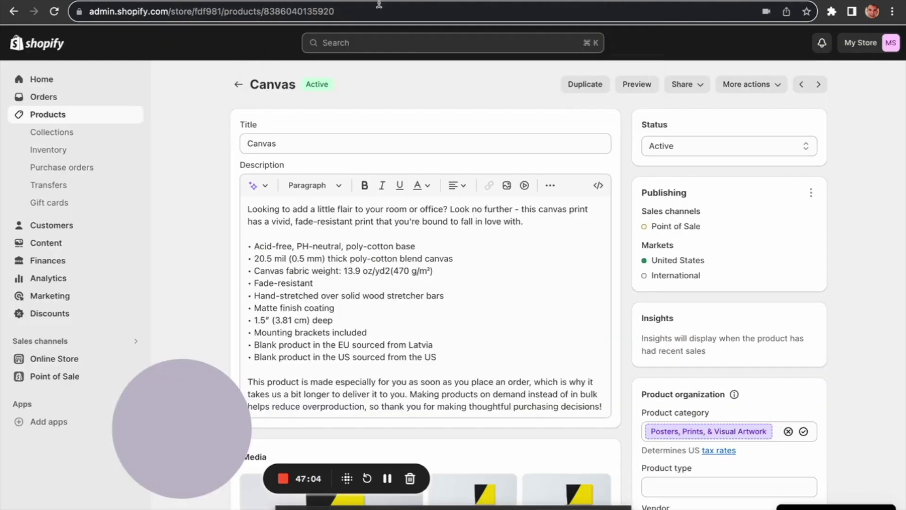
pyautogui.click(85, 81)
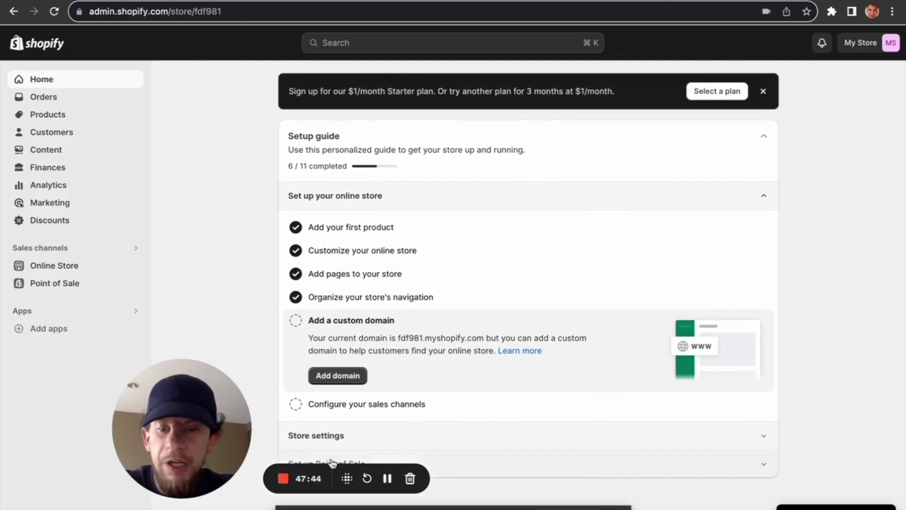
pyautogui.moveTo(202, 425); pyautogui.dragTo(100, 434)
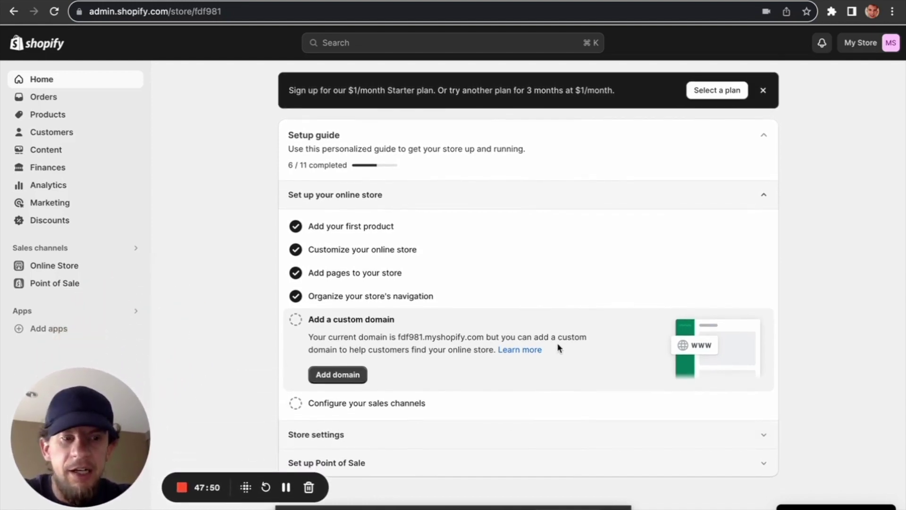
pyautogui.click(683, 443)
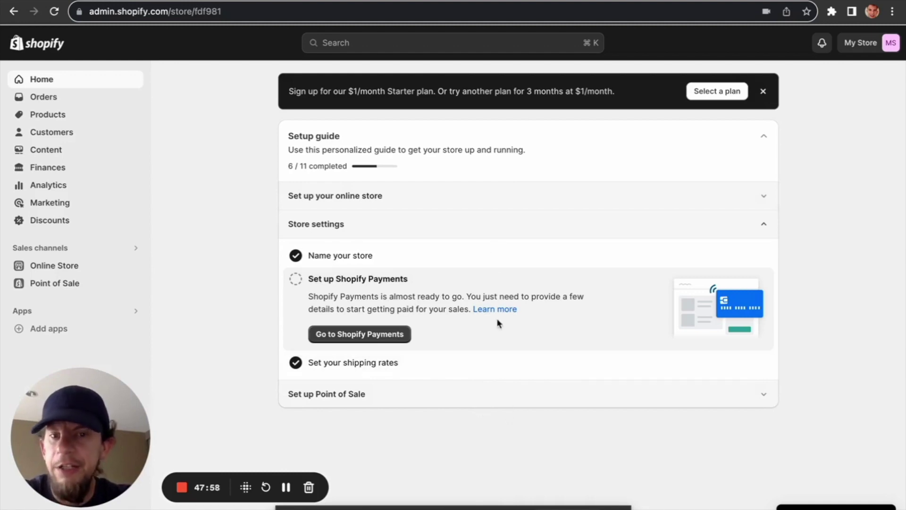
pyautogui.click(577, 395)
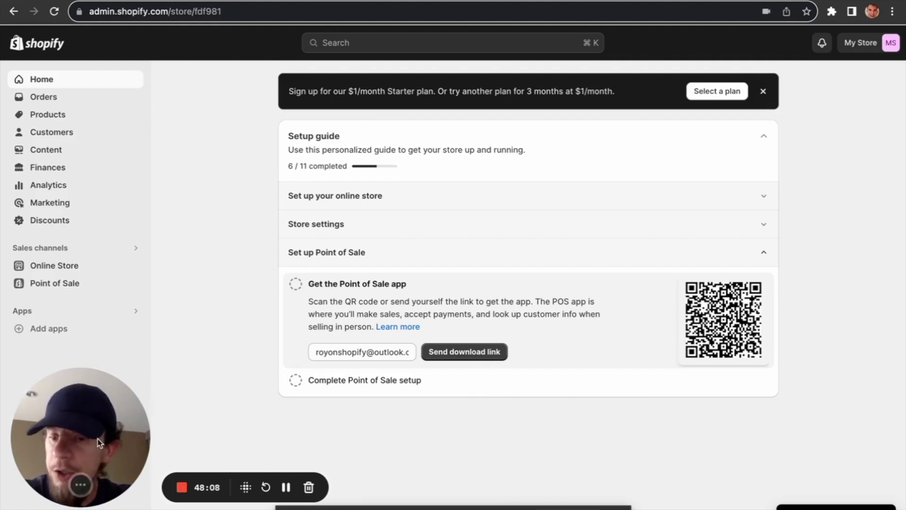
pyautogui.moveTo(99, 442); pyautogui.dragTo(250, 447)
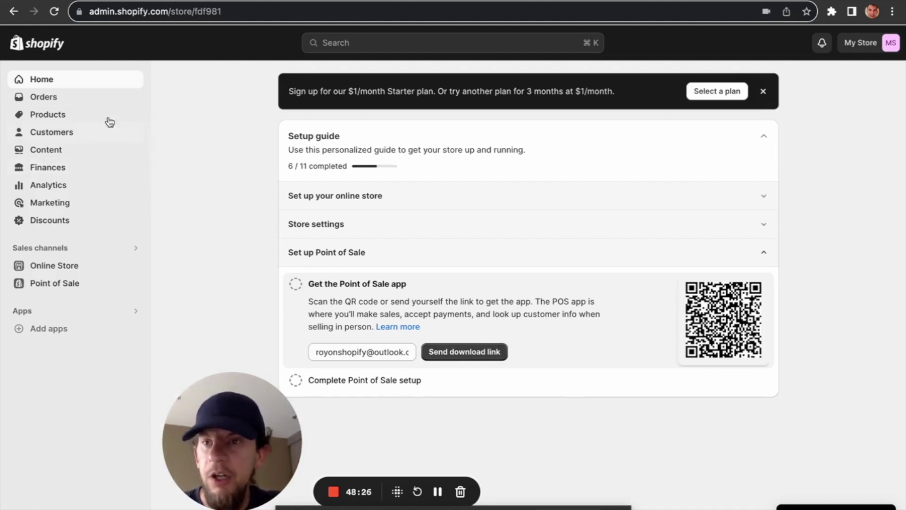
# Step: Review the online store's themes and open the draft Studio theme for customization
pyautogui.click(81, 264)
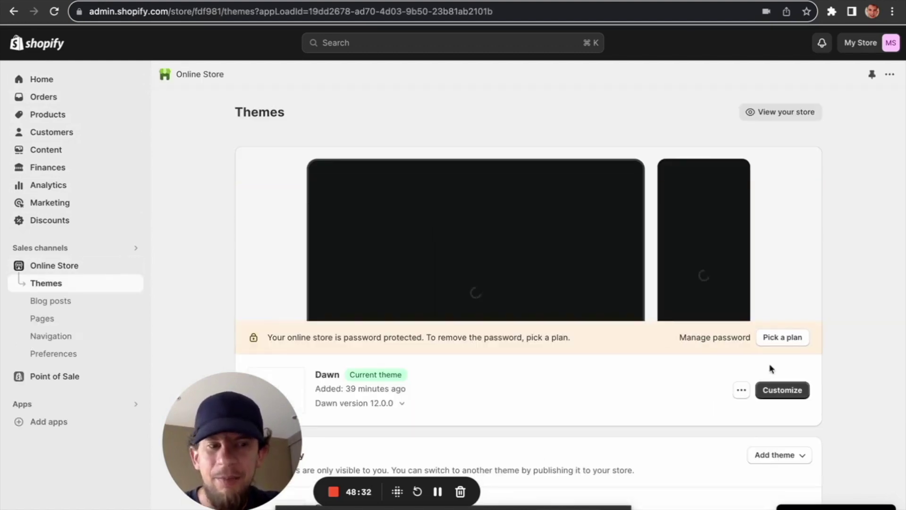
pyautogui.scroll(-3, 845, 352)
pyautogui.scroll(-2, 845, 354)
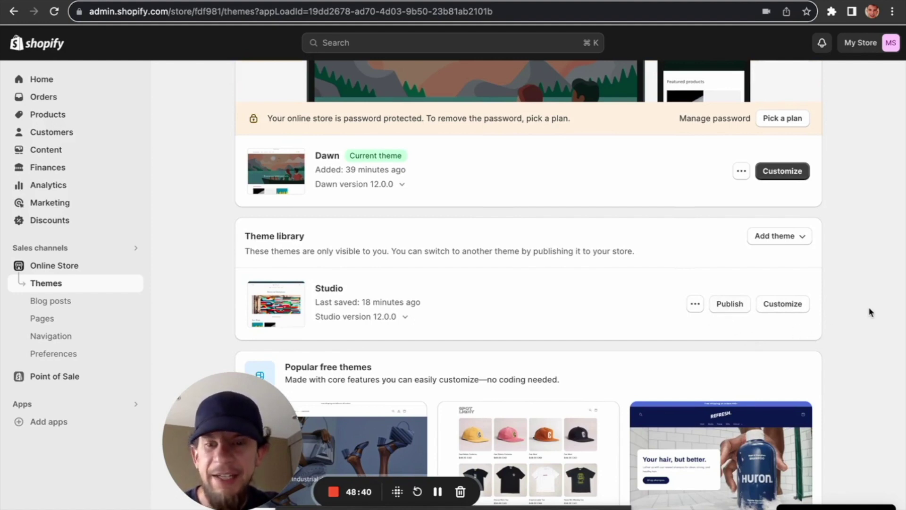
pyautogui.scroll(2, 871, 311)
pyautogui.scroll(2, 871, 311)
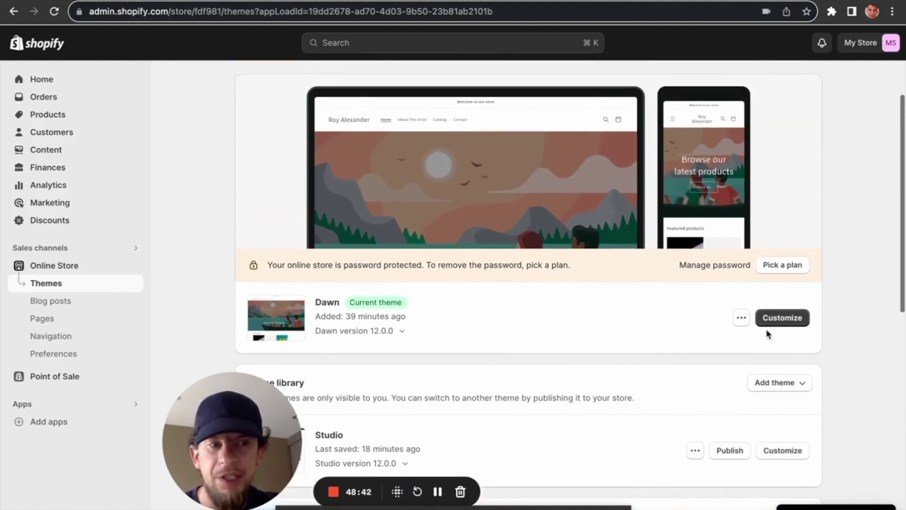
pyautogui.scroll(1, 706, 340)
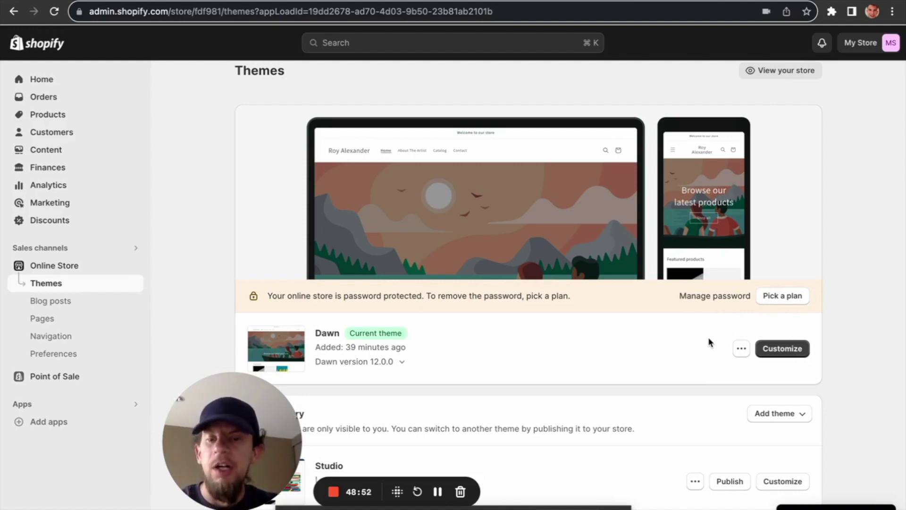
pyautogui.scroll(-1, 709, 341)
pyautogui.scroll(2, 709, 342)
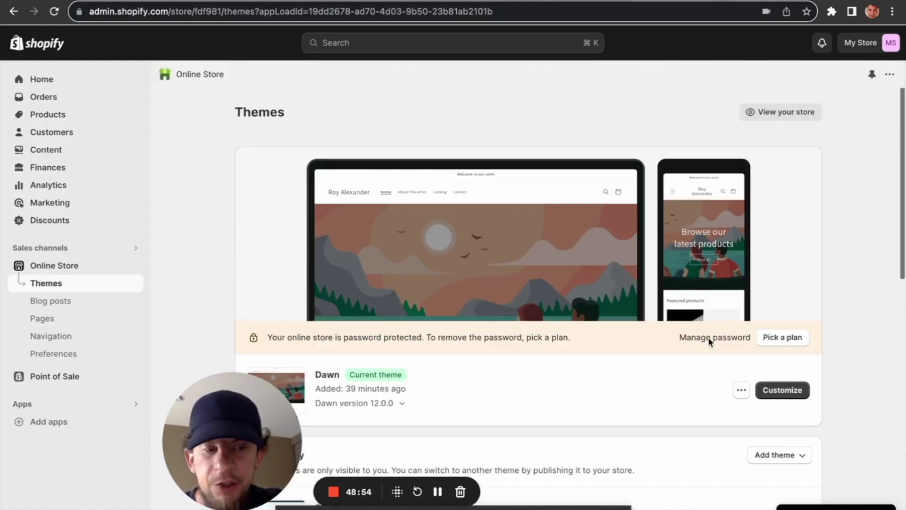
pyautogui.scroll(-4, 709, 341)
pyautogui.click(775, 357)
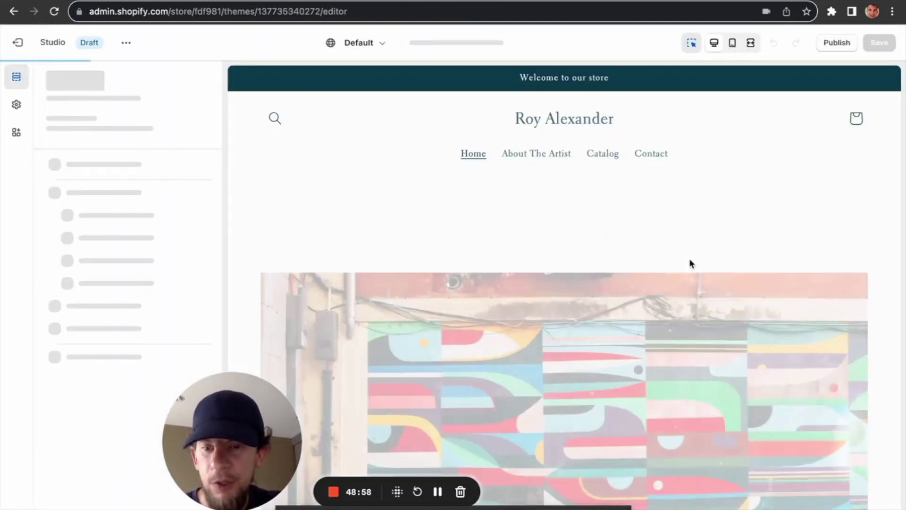
# Step: Examine the Studio home page down to the image-with-text section and open the settings of its "Expertly curated" heading
pyautogui.scroll(-10, 715, 289)
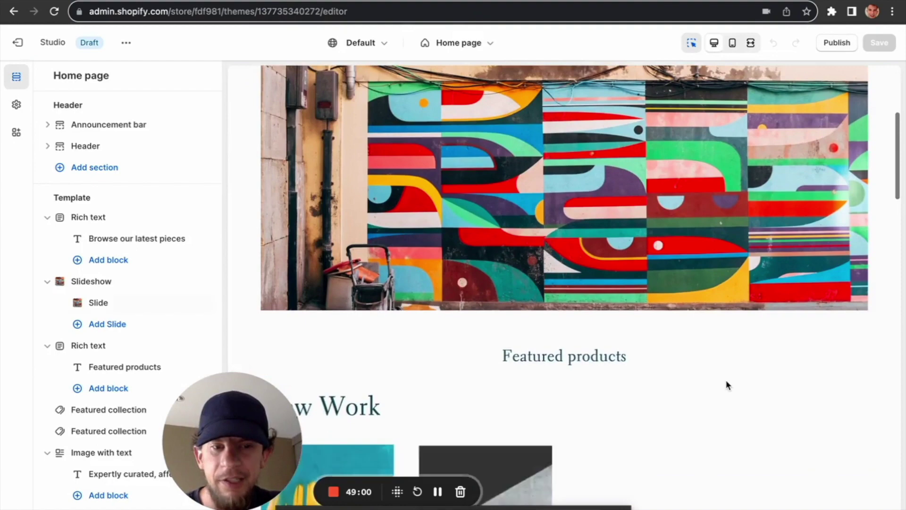
pyautogui.scroll(-5, 726, 385)
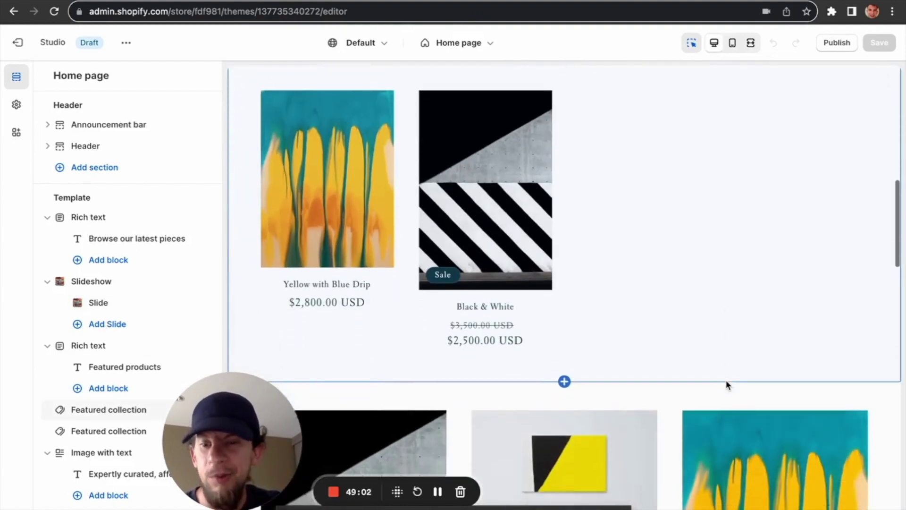
pyautogui.scroll(-7, 739, 340)
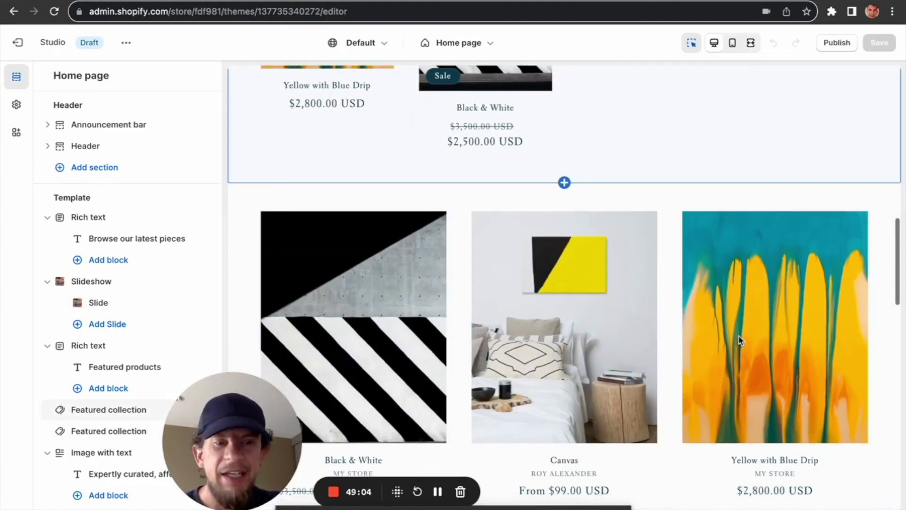
pyautogui.scroll(-3, 706, 304)
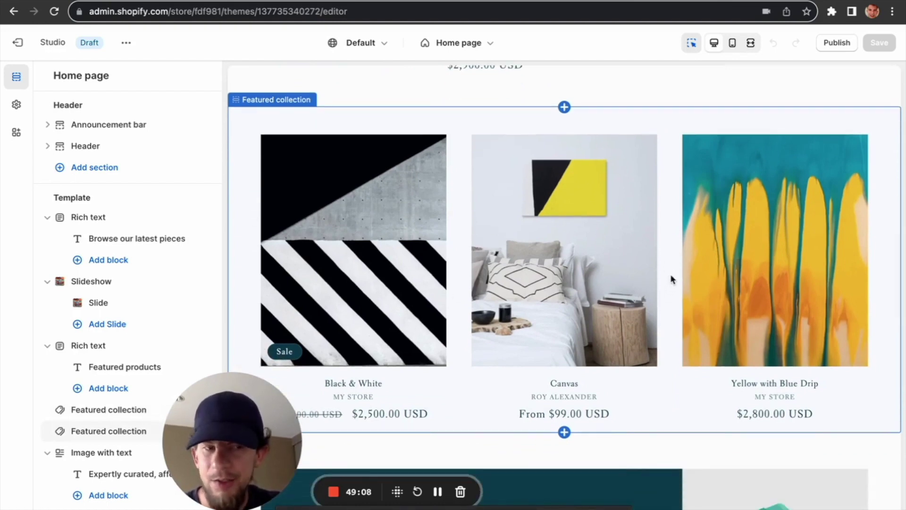
pyautogui.scroll(-2, 672, 279)
pyautogui.scroll(-6, 670, 279)
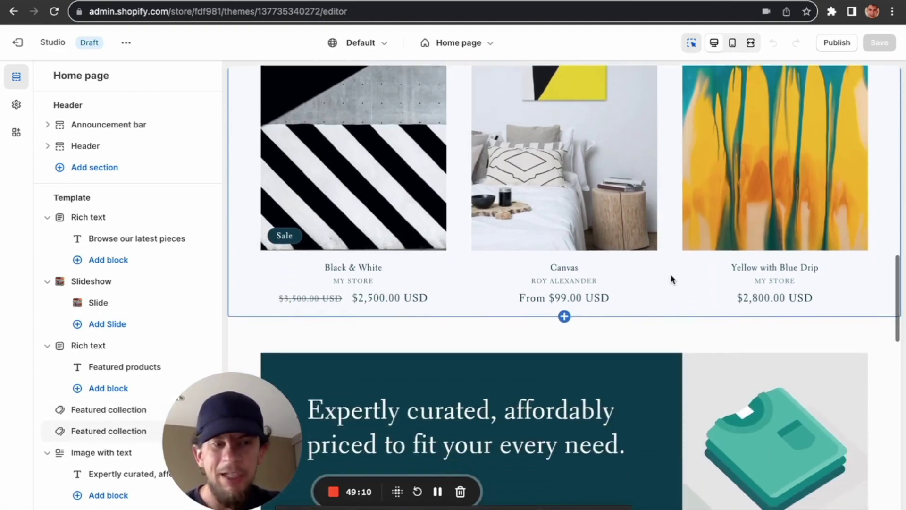
pyautogui.scroll(-3, 736, 325)
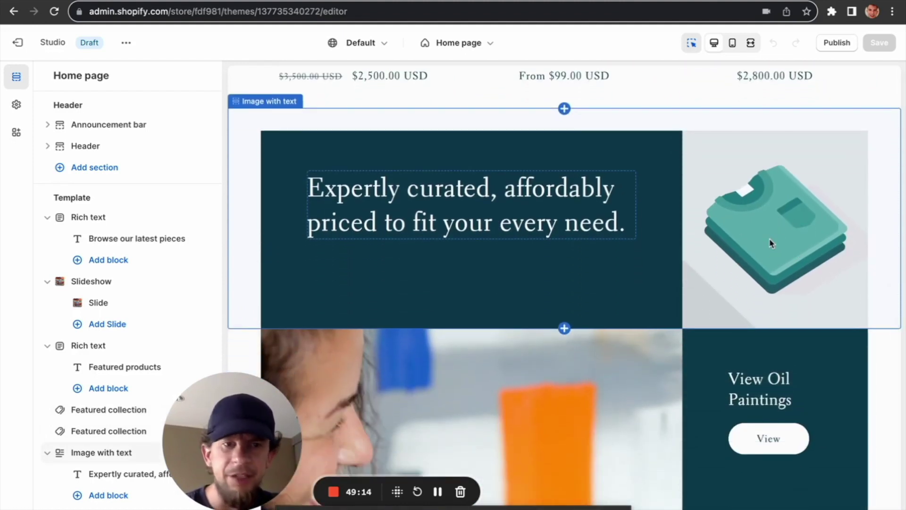
pyautogui.click(472, 207)
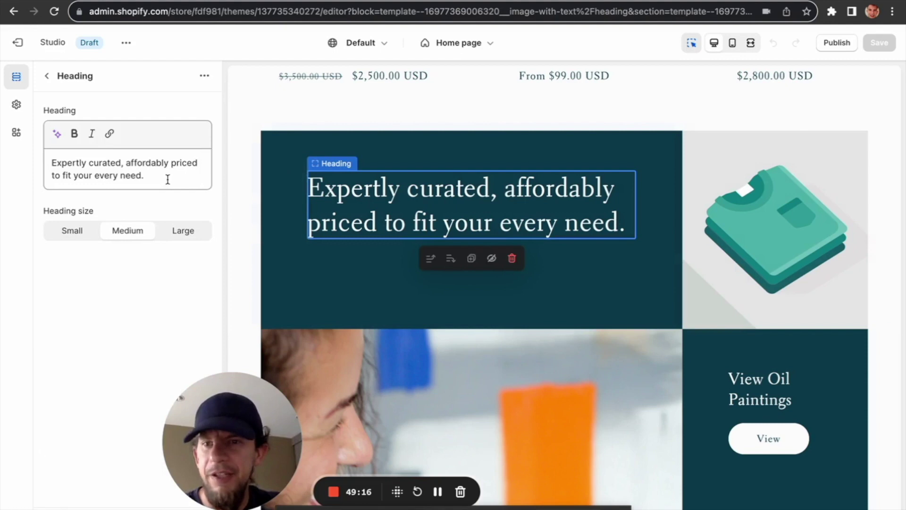
pyautogui.scroll(2, 567, 202)
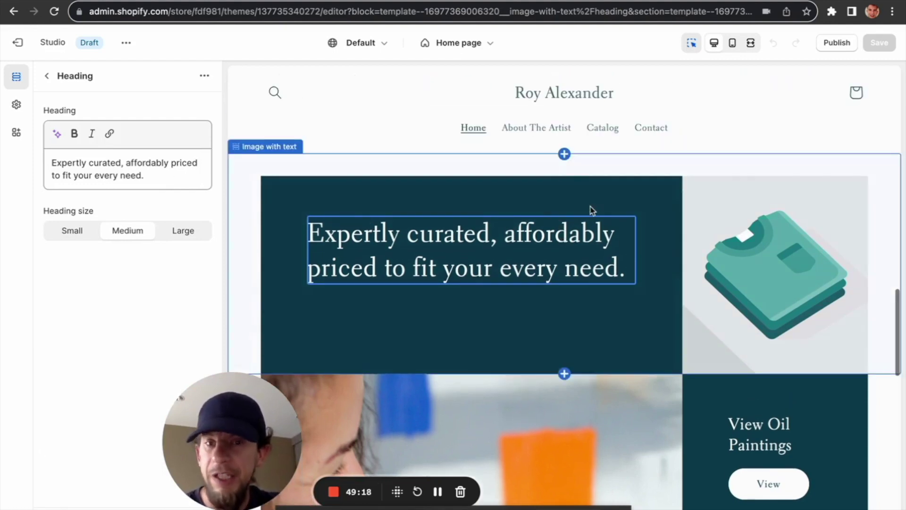
pyautogui.scroll(2, 592, 210)
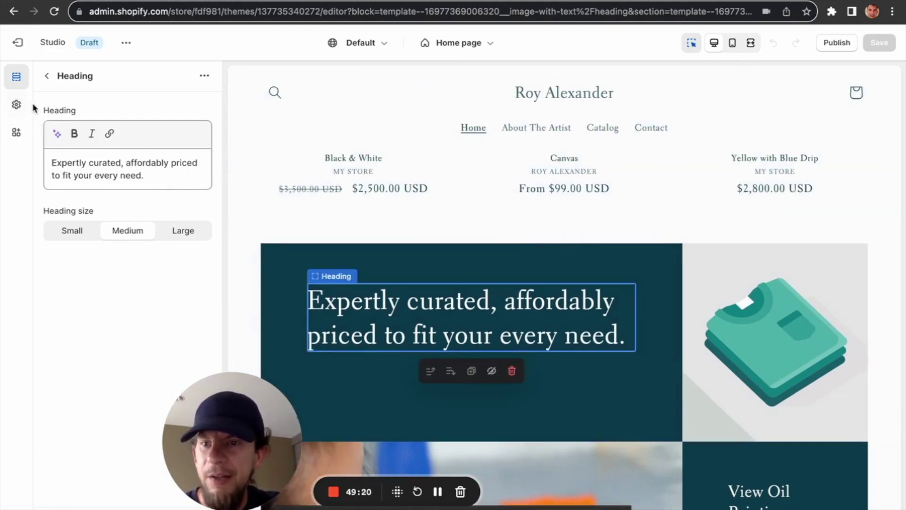
# Step: Browse the section types available for the home page template, such as Collage and Collapsible content, without adding one
pyautogui.click(47, 75)
pyautogui.scroll(-4, 85, 289)
pyautogui.scroll(-1, 85, 288)
pyautogui.click(90, 428)
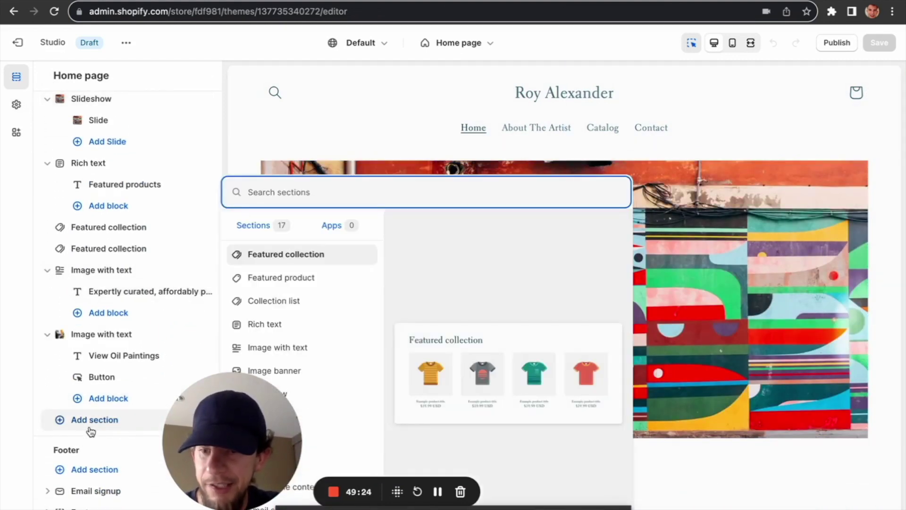
pyautogui.moveTo(229, 427); pyautogui.dragTo(134, 443)
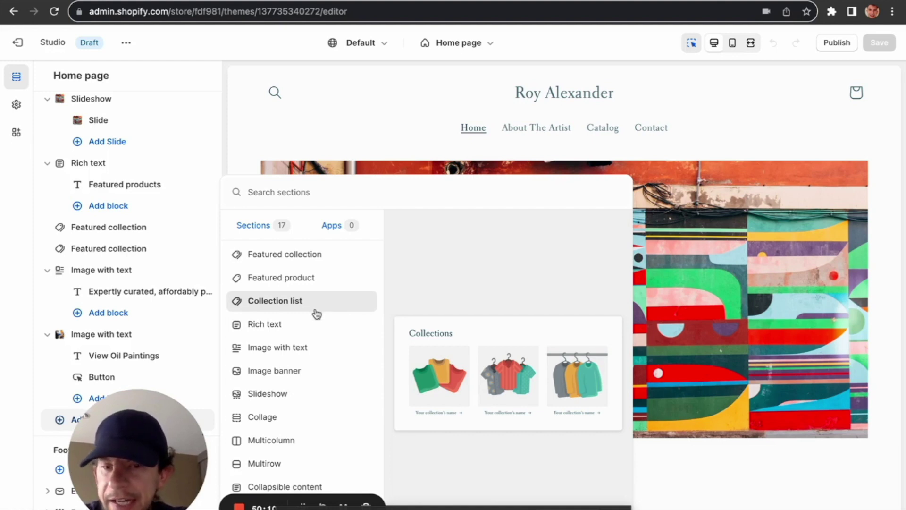
pyautogui.scroll(-2, 314, 327)
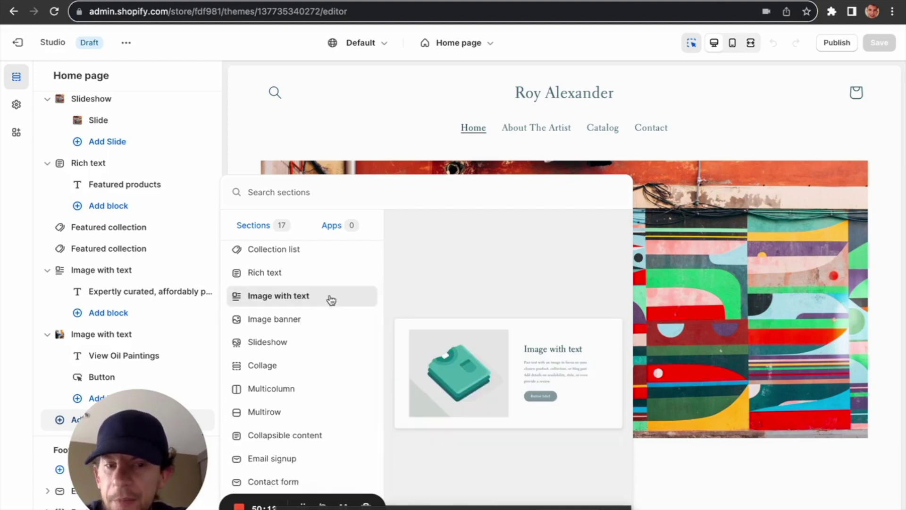
pyautogui.scroll(-1, 321, 321)
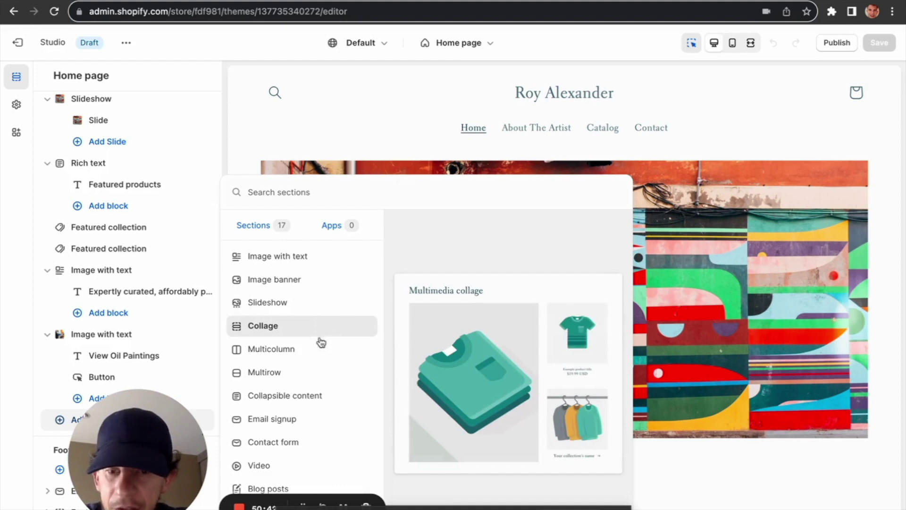
pyautogui.scroll(-1, 319, 358)
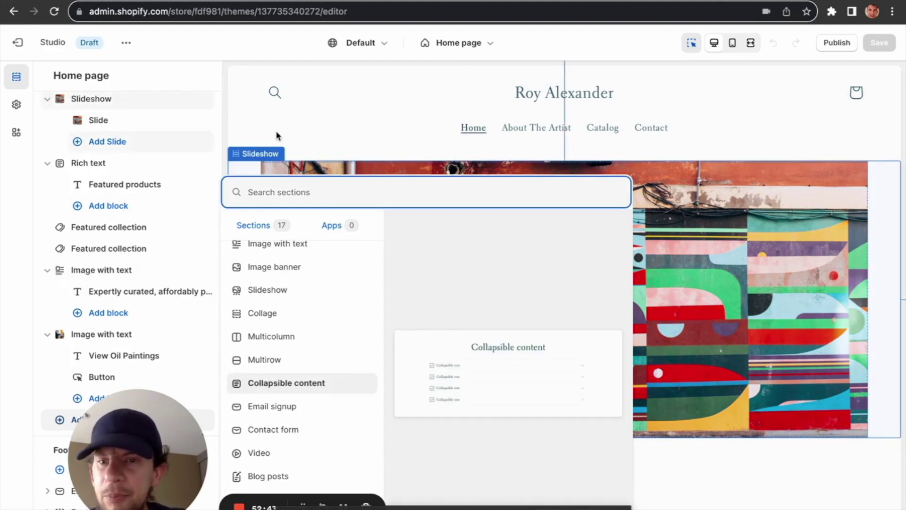
pyautogui.click(364, 100)
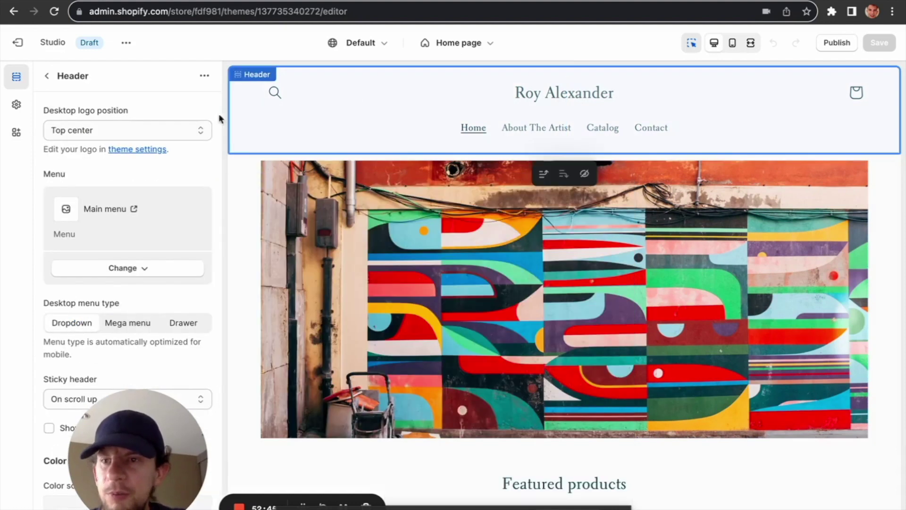
# Step: Open the theme's color settings and view the colors of Scheme 2 and Scheme 4
pyautogui.click(17, 106)
pyautogui.moveTo(168, 441); pyautogui.dragTo(491, 420)
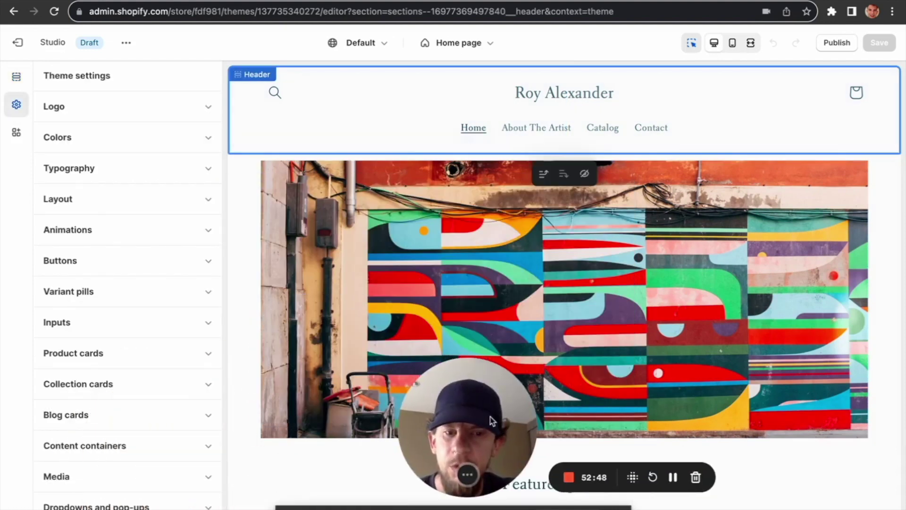
pyautogui.click(185, 142)
pyautogui.click(182, 140)
pyautogui.click(183, 140)
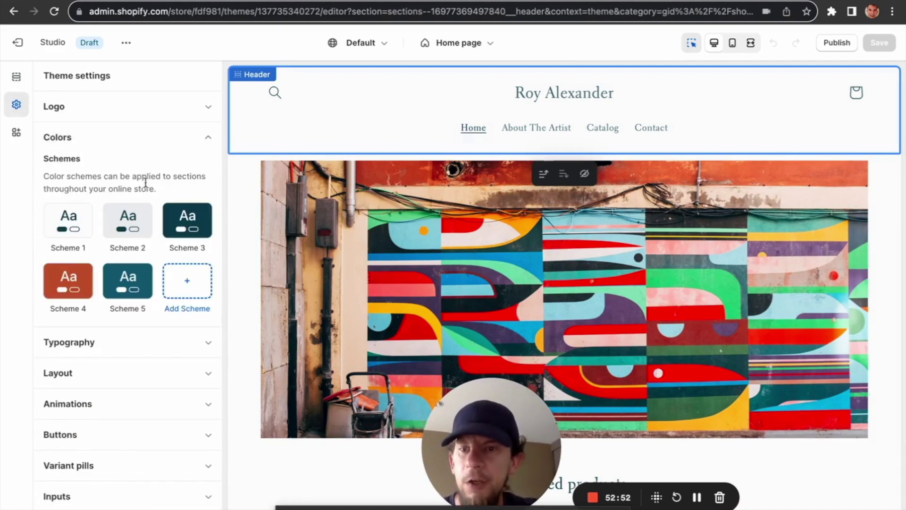
pyautogui.click(127, 221)
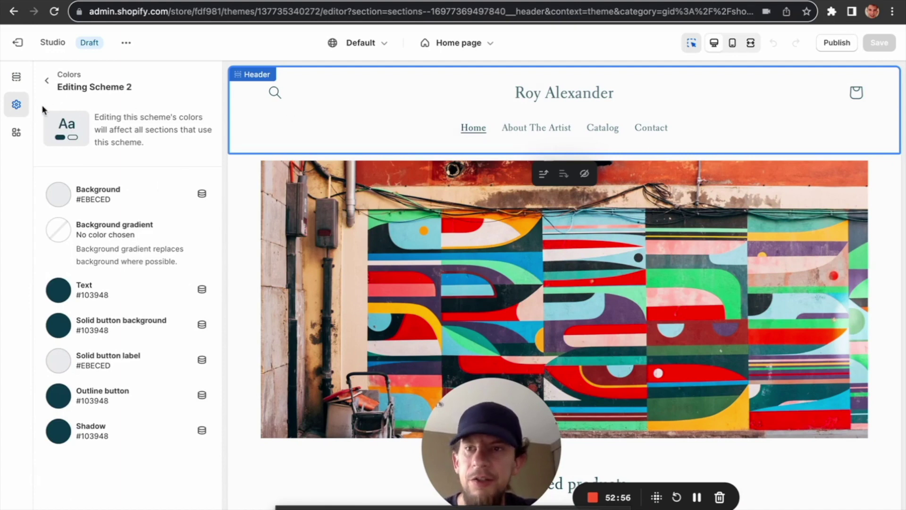
pyautogui.click(48, 81)
pyautogui.click(81, 278)
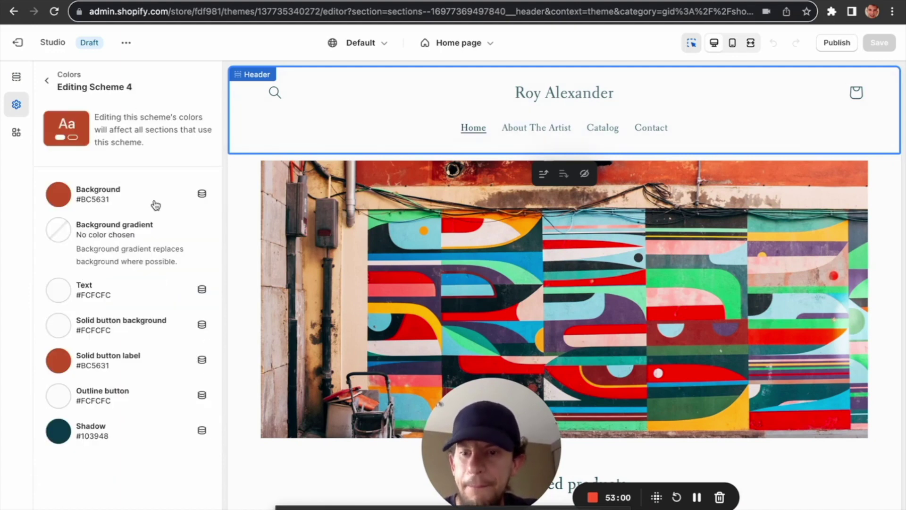
# Step: View the colors of Scheme 5 in the theme's color settings and open the header section's settings
pyautogui.click(46, 81)
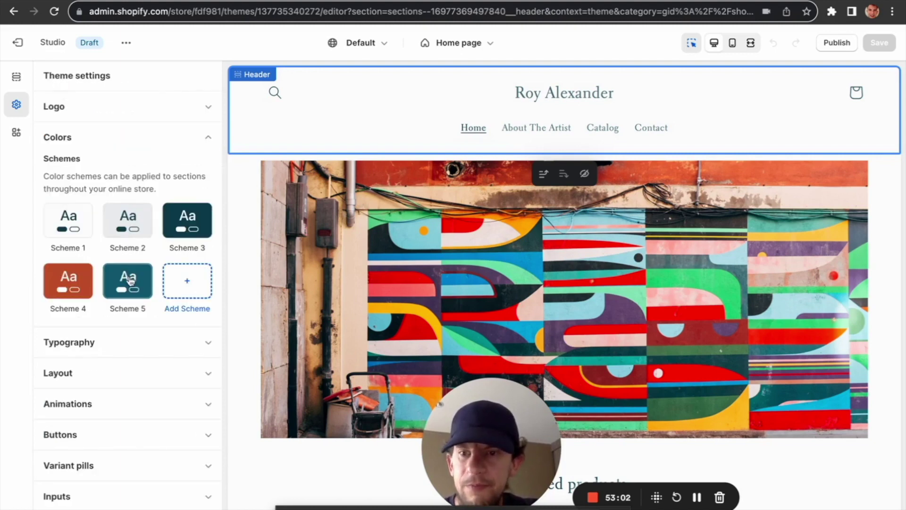
pyautogui.click(131, 280)
pyautogui.click(47, 81)
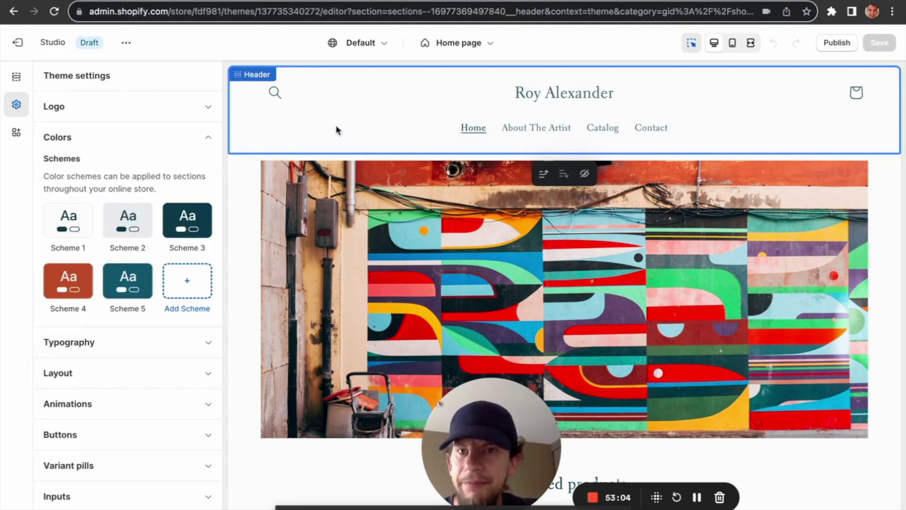
pyautogui.click(345, 127)
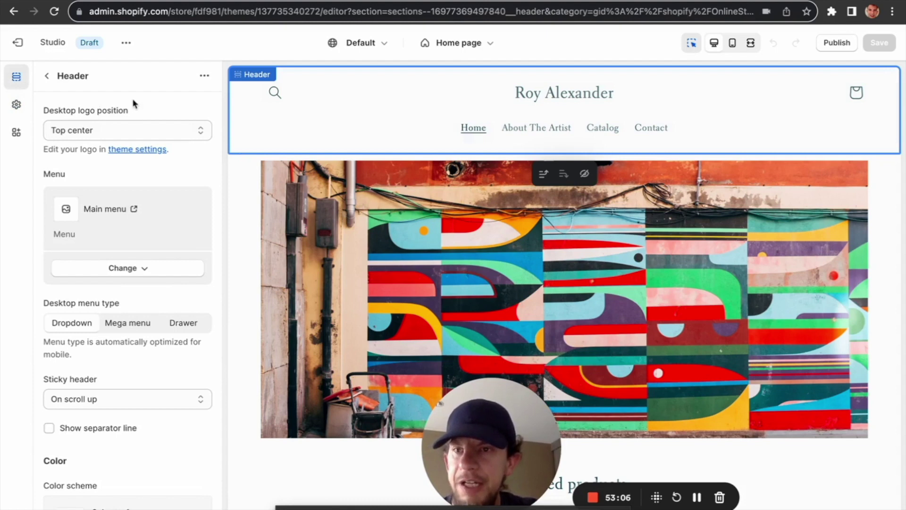
# Step: Browse the theme settings categories from Colors down to Custom CSS
pyautogui.click(17, 105)
pyautogui.scroll(-5, 132, 250)
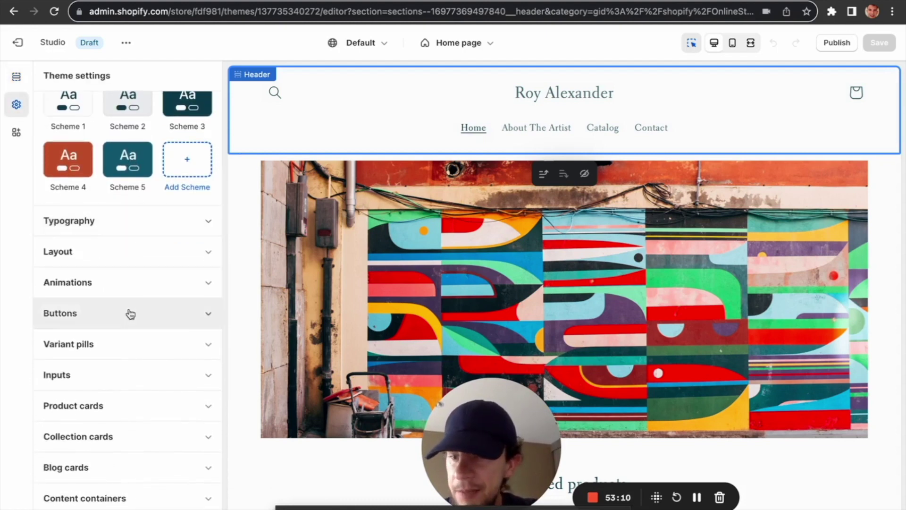
pyautogui.scroll(-4, 128, 313)
pyautogui.scroll(-8, 131, 249)
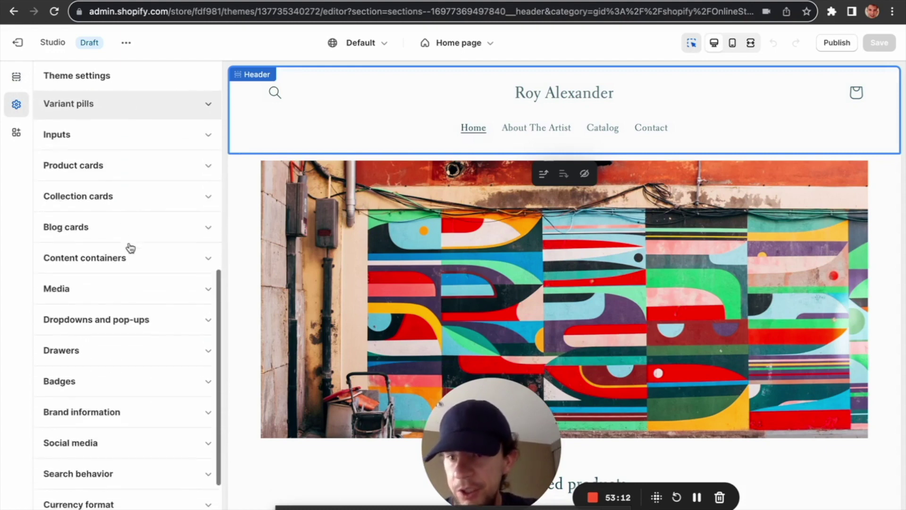
pyautogui.scroll(-3, 156, 300)
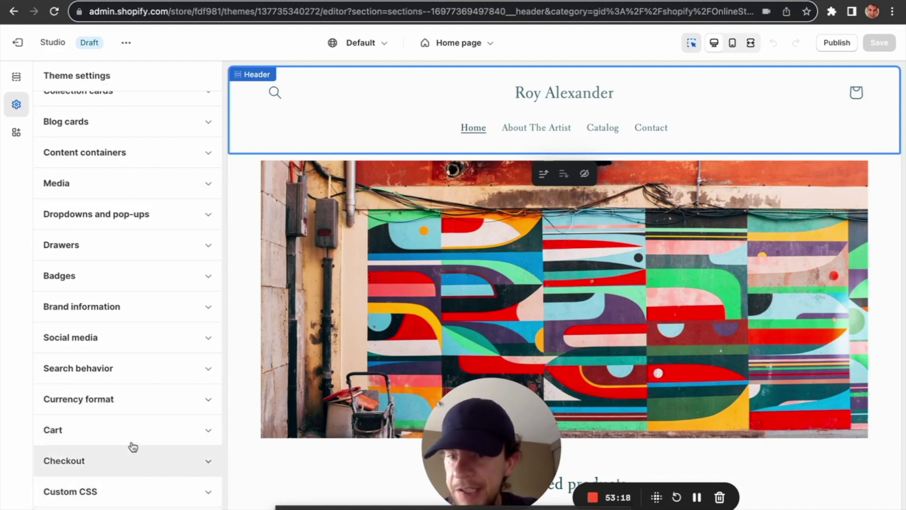
# Step: Open the theme's social media settings and look through the account link fields from Facebook to Vimeo
pyautogui.click(147, 348)
pyautogui.scroll(-6, 148, 347)
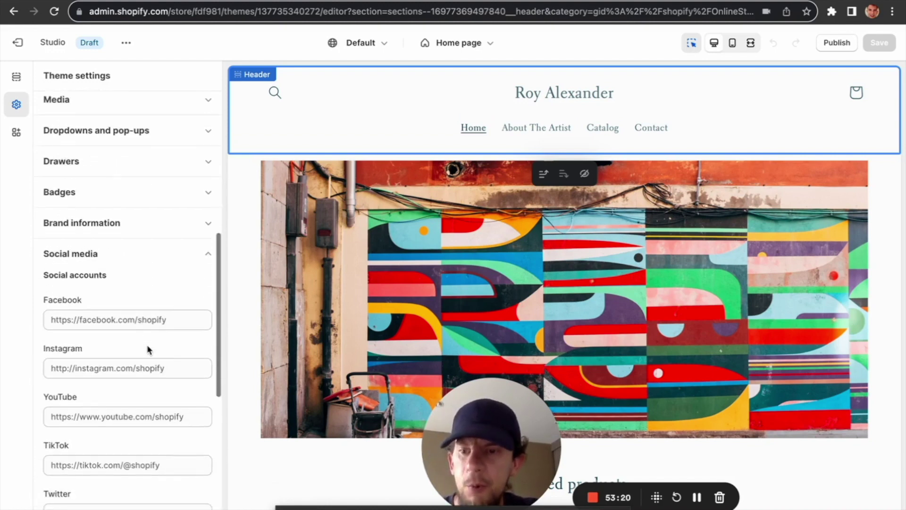
pyautogui.scroll(-3, 158, 414)
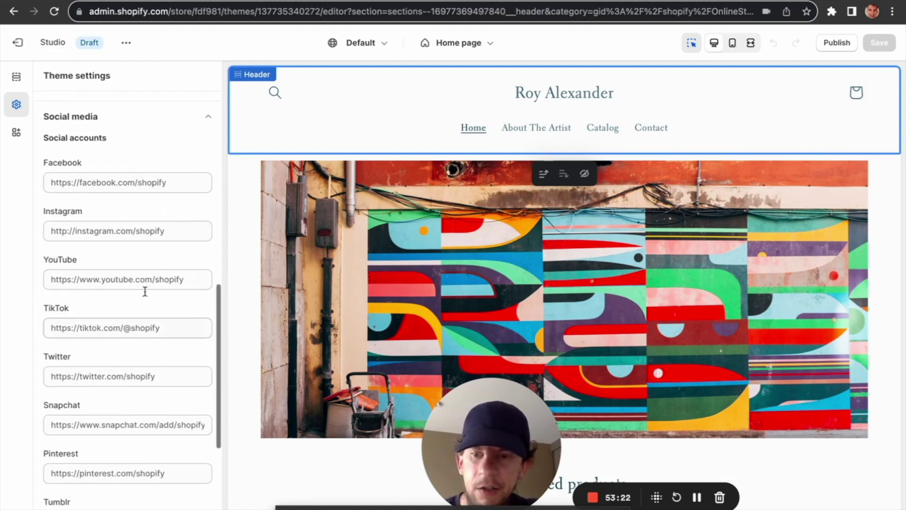
pyautogui.scroll(-4, 137, 320)
pyautogui.scroll(-1, 137, 320)
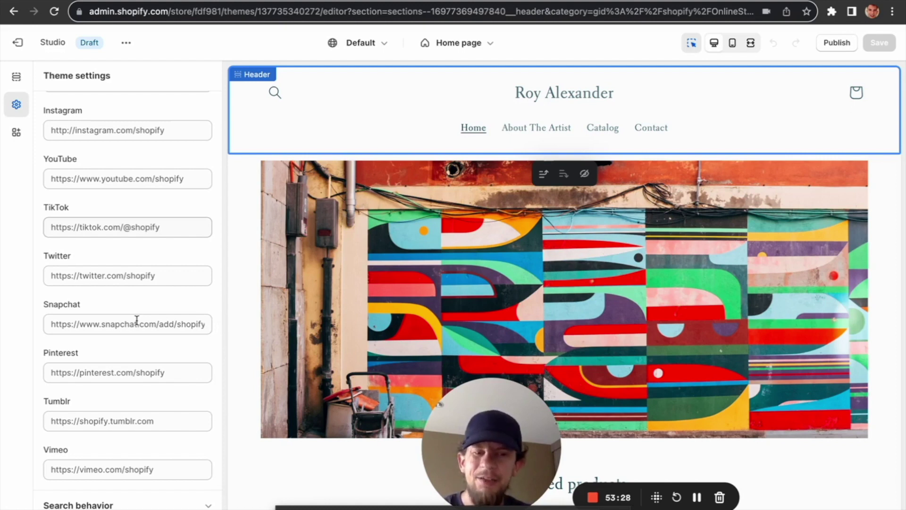
pyautogui.scroll(-3, 137, 320)
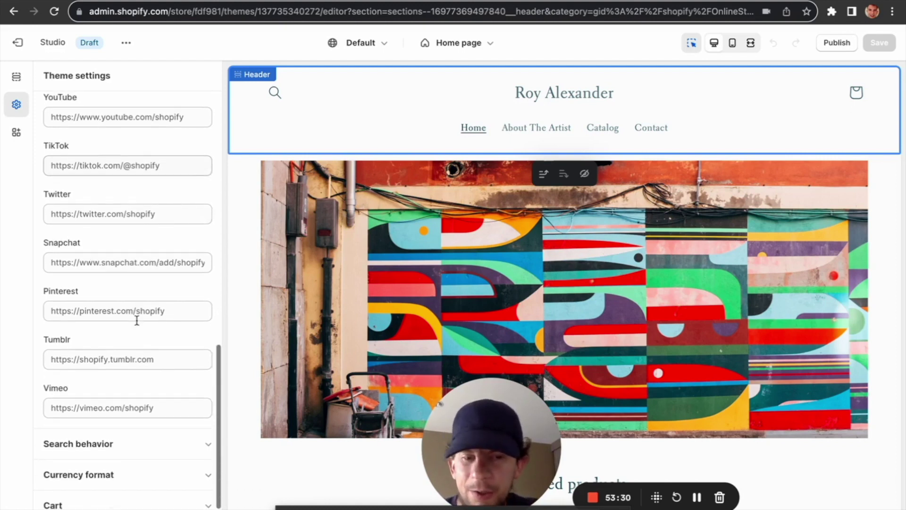
pyautogui.moveTo(499, 471); pyautogui.dragTo(171, 429)
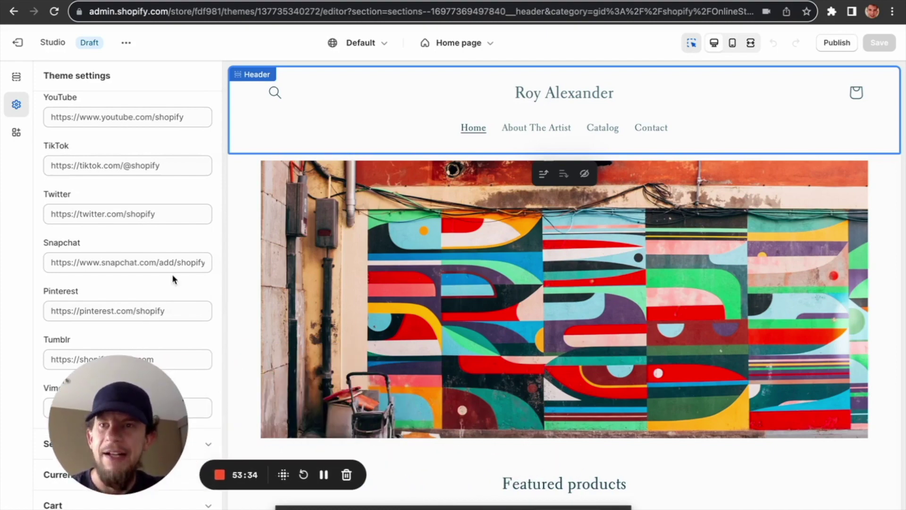
pyautogui.scroll(2, 174, 279)
# Step: Exit the theme editor, collapse the trial notice and review the current Dawn theme and the Studio theme in the library
pyautogui.click(19, 43)
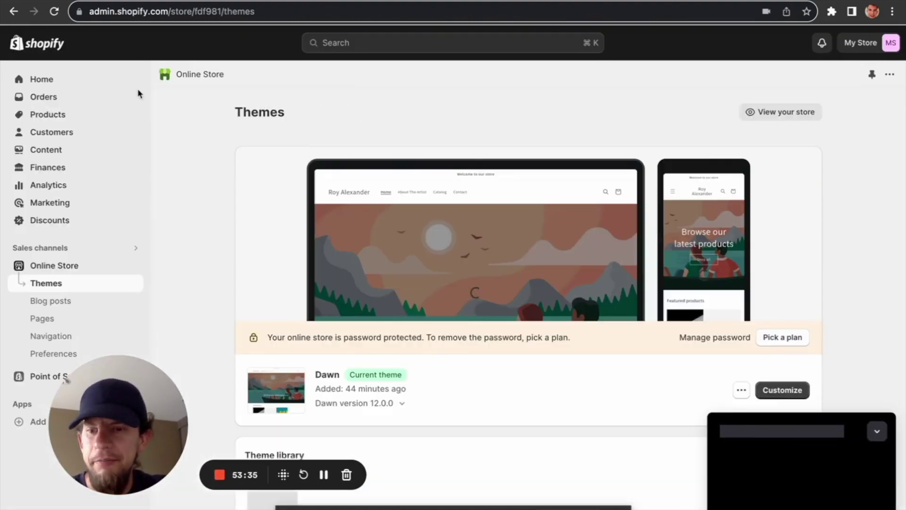
pyautogui.click(880, 420)
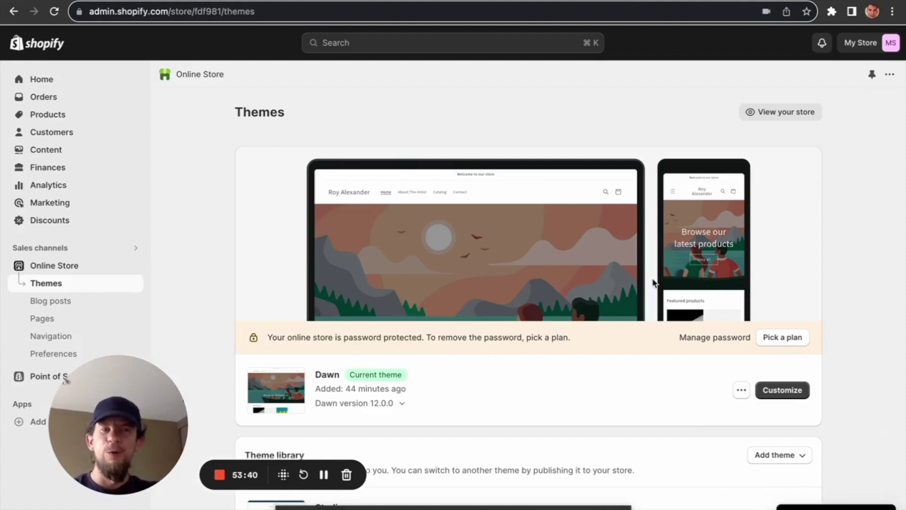
pyautogui.scroll(-2, 807, 259)
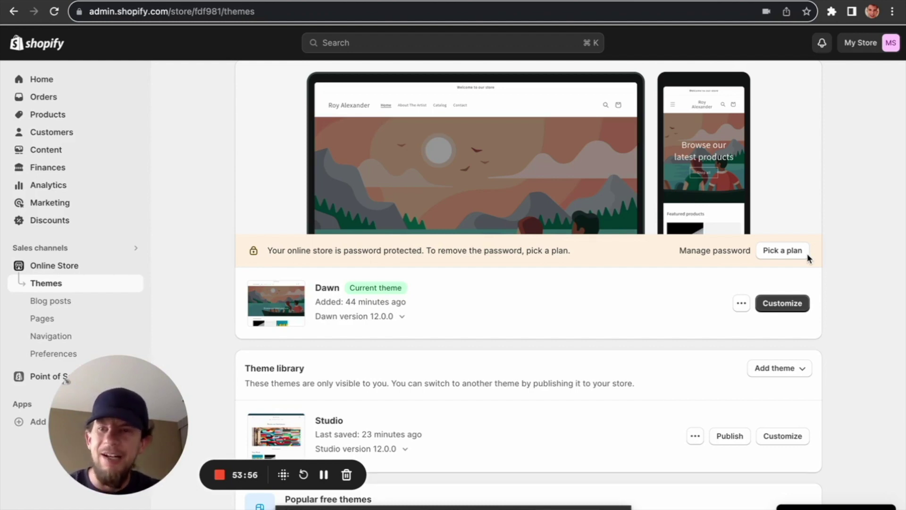
# Step: Start a free shipping discount and review its options, from the discount method to the active dates
pyautogui.click(77, 224)
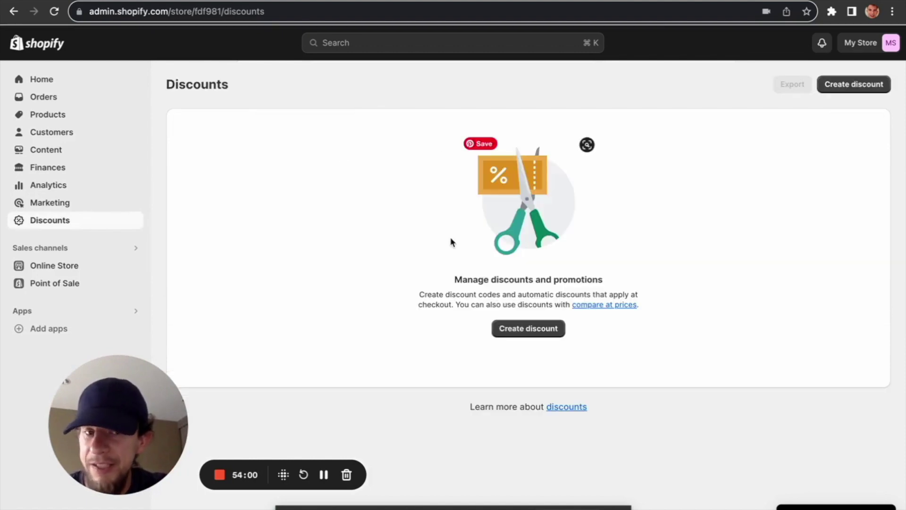
pyautogui.click(541, 332)
pyautogui.click(542, 336)
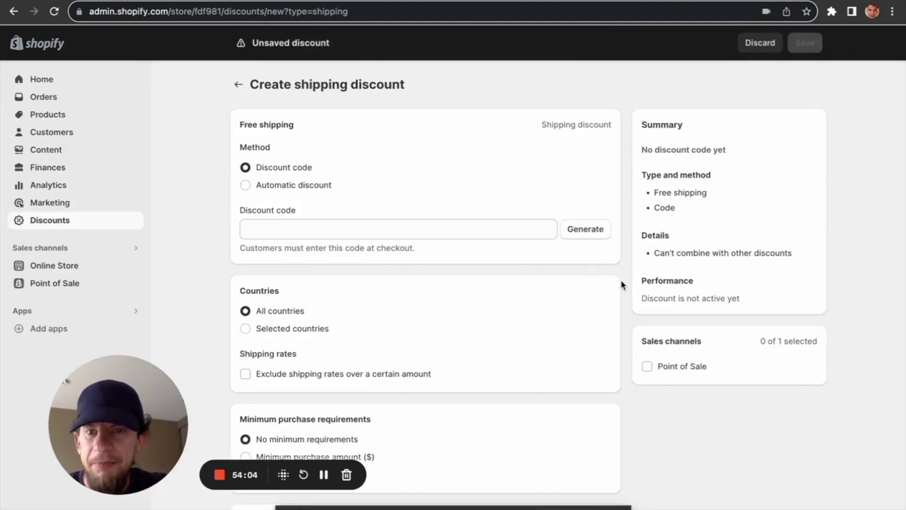
pyautogui.scroll(-3, 621, 282)
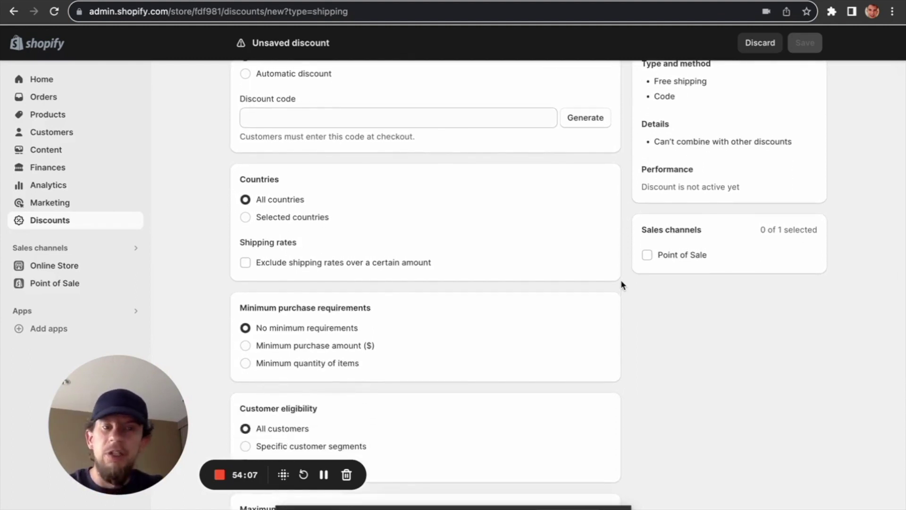
pyautogui.scroll(3, 621, 282)
pyautogui.scroll(-10, 621, 284)
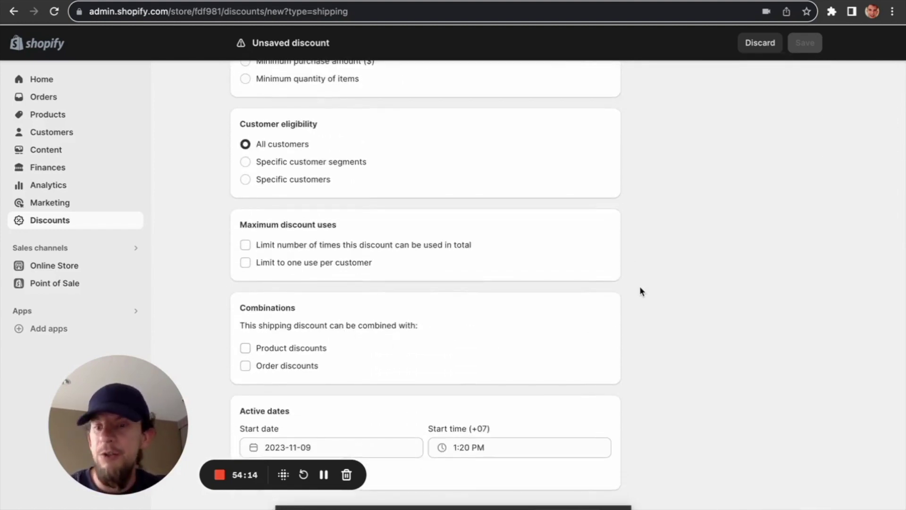
pyautogui.scroll(10, 640, 290)
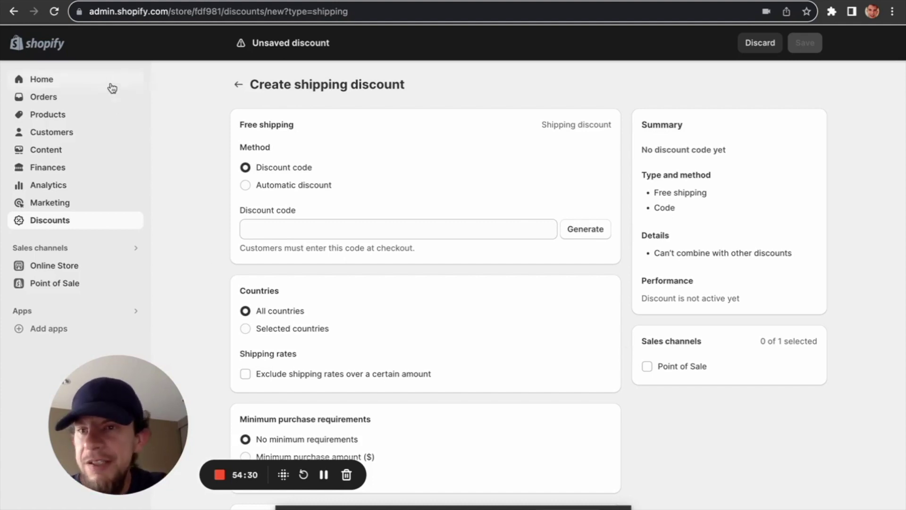
# Step: Check the store's setup guide on the home page and reopen the online store's themes
pyautogui.click(90, 81)
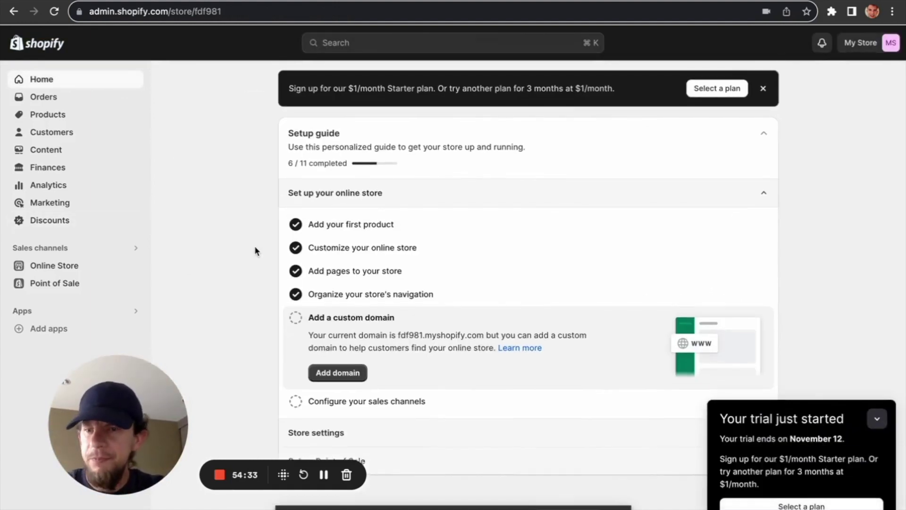
pyautogui.click(99, 264)
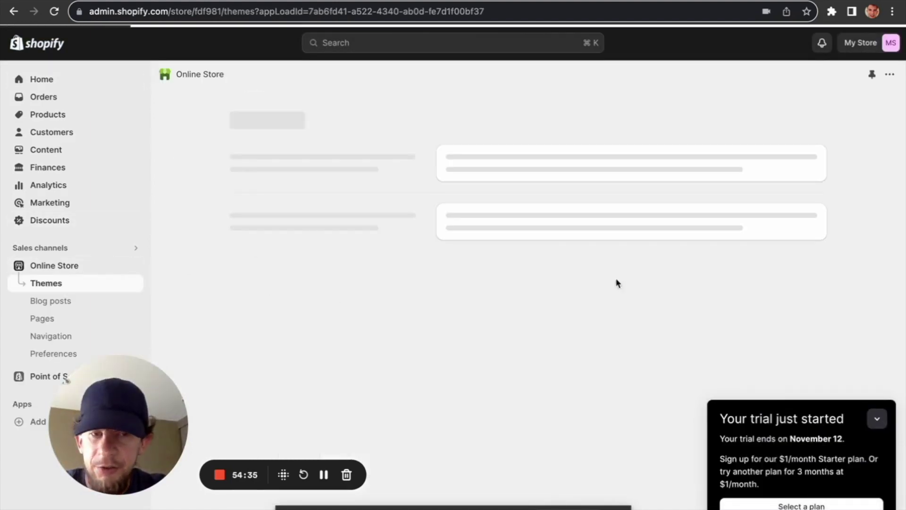